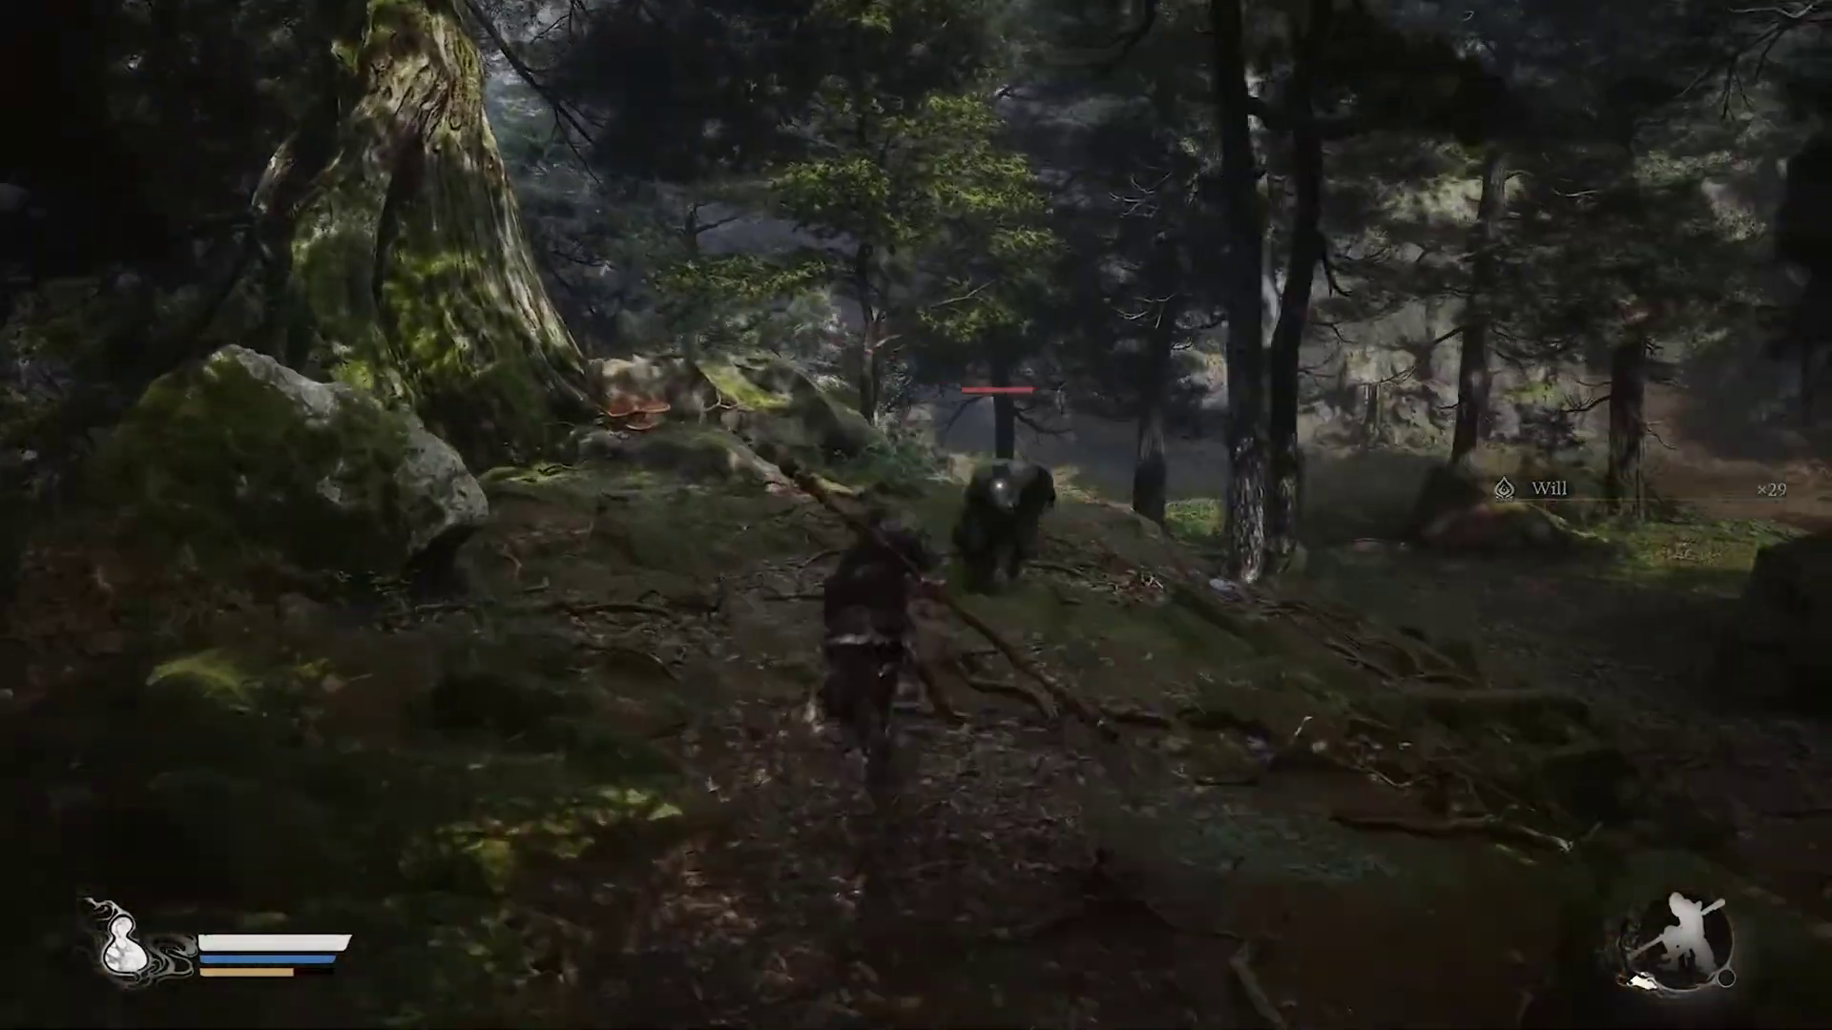
Search Bing for 'steam' and go to the official Steam store site.
{"action": "left_click", "coordinate": [916, 516]}
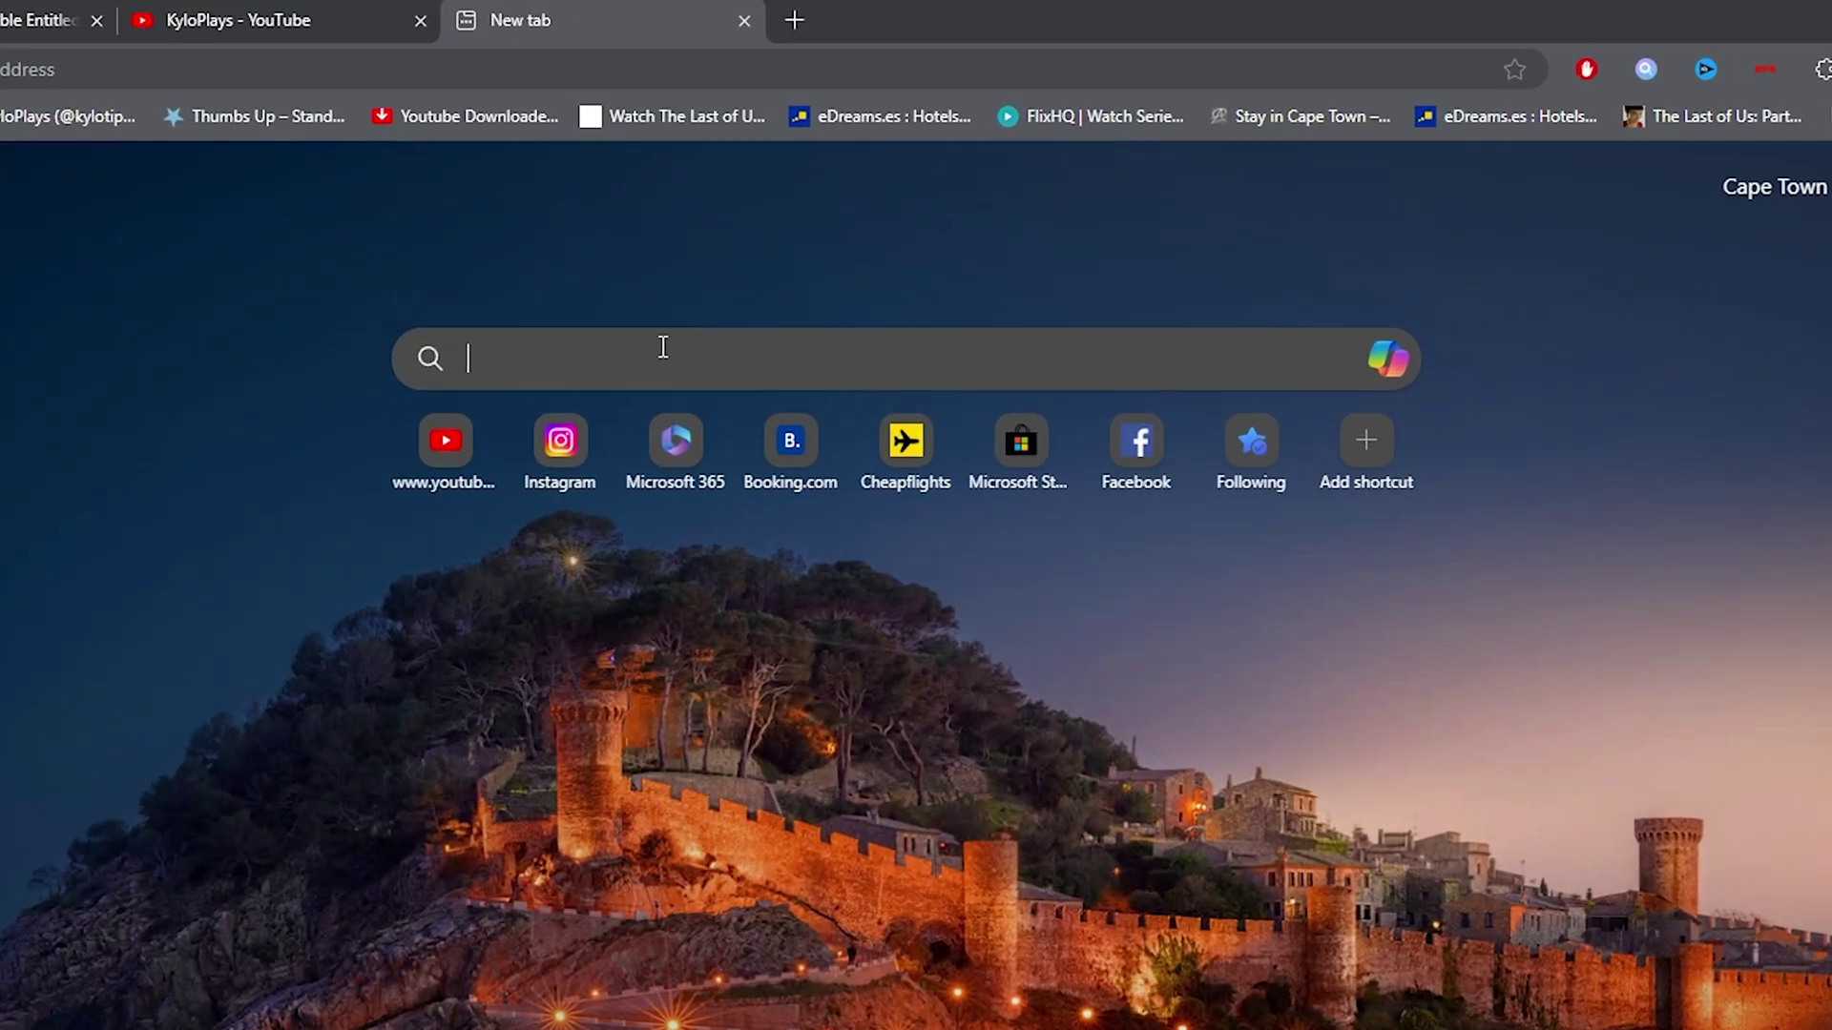
{"action": "type", "text": "steam"}
{"action": "key", "text": "Return"}
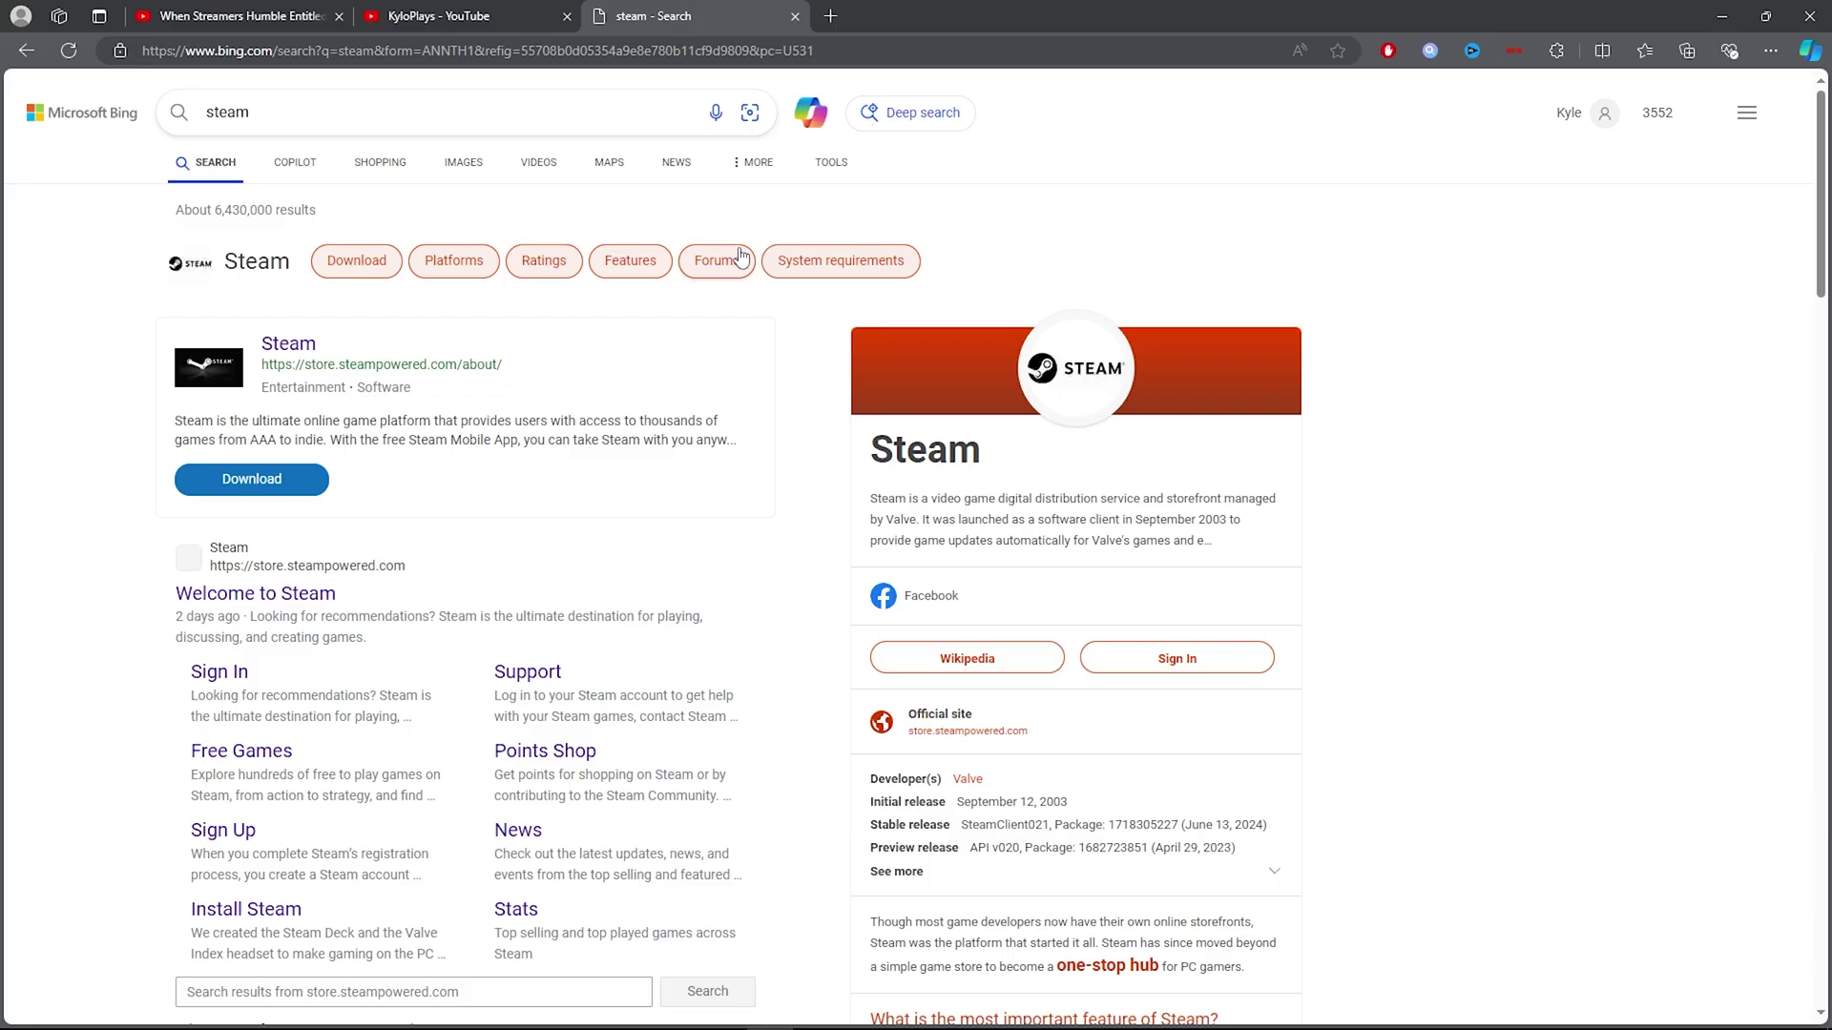
{"action": "scroll", "coordinate": [714, 451], "scroll_direction": "down", "scroll_amount": 1}
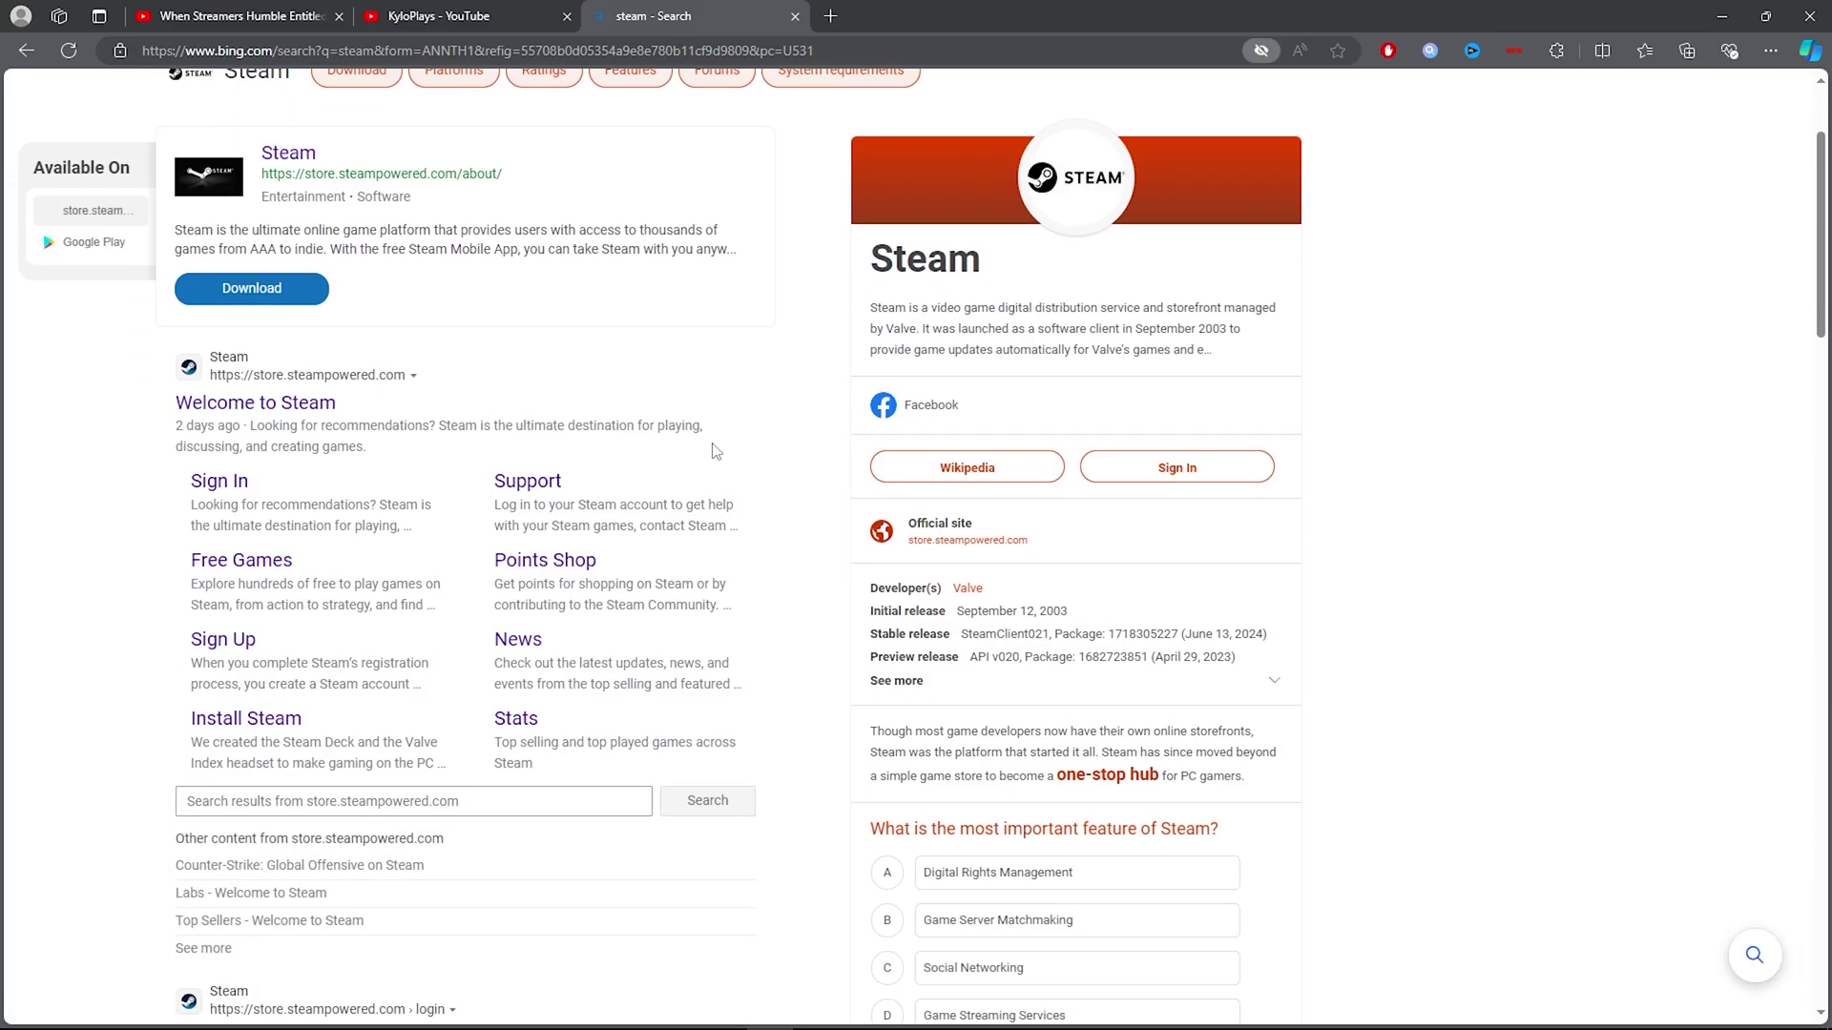
{"action": "left_click", "coordinate": [282, 408]}
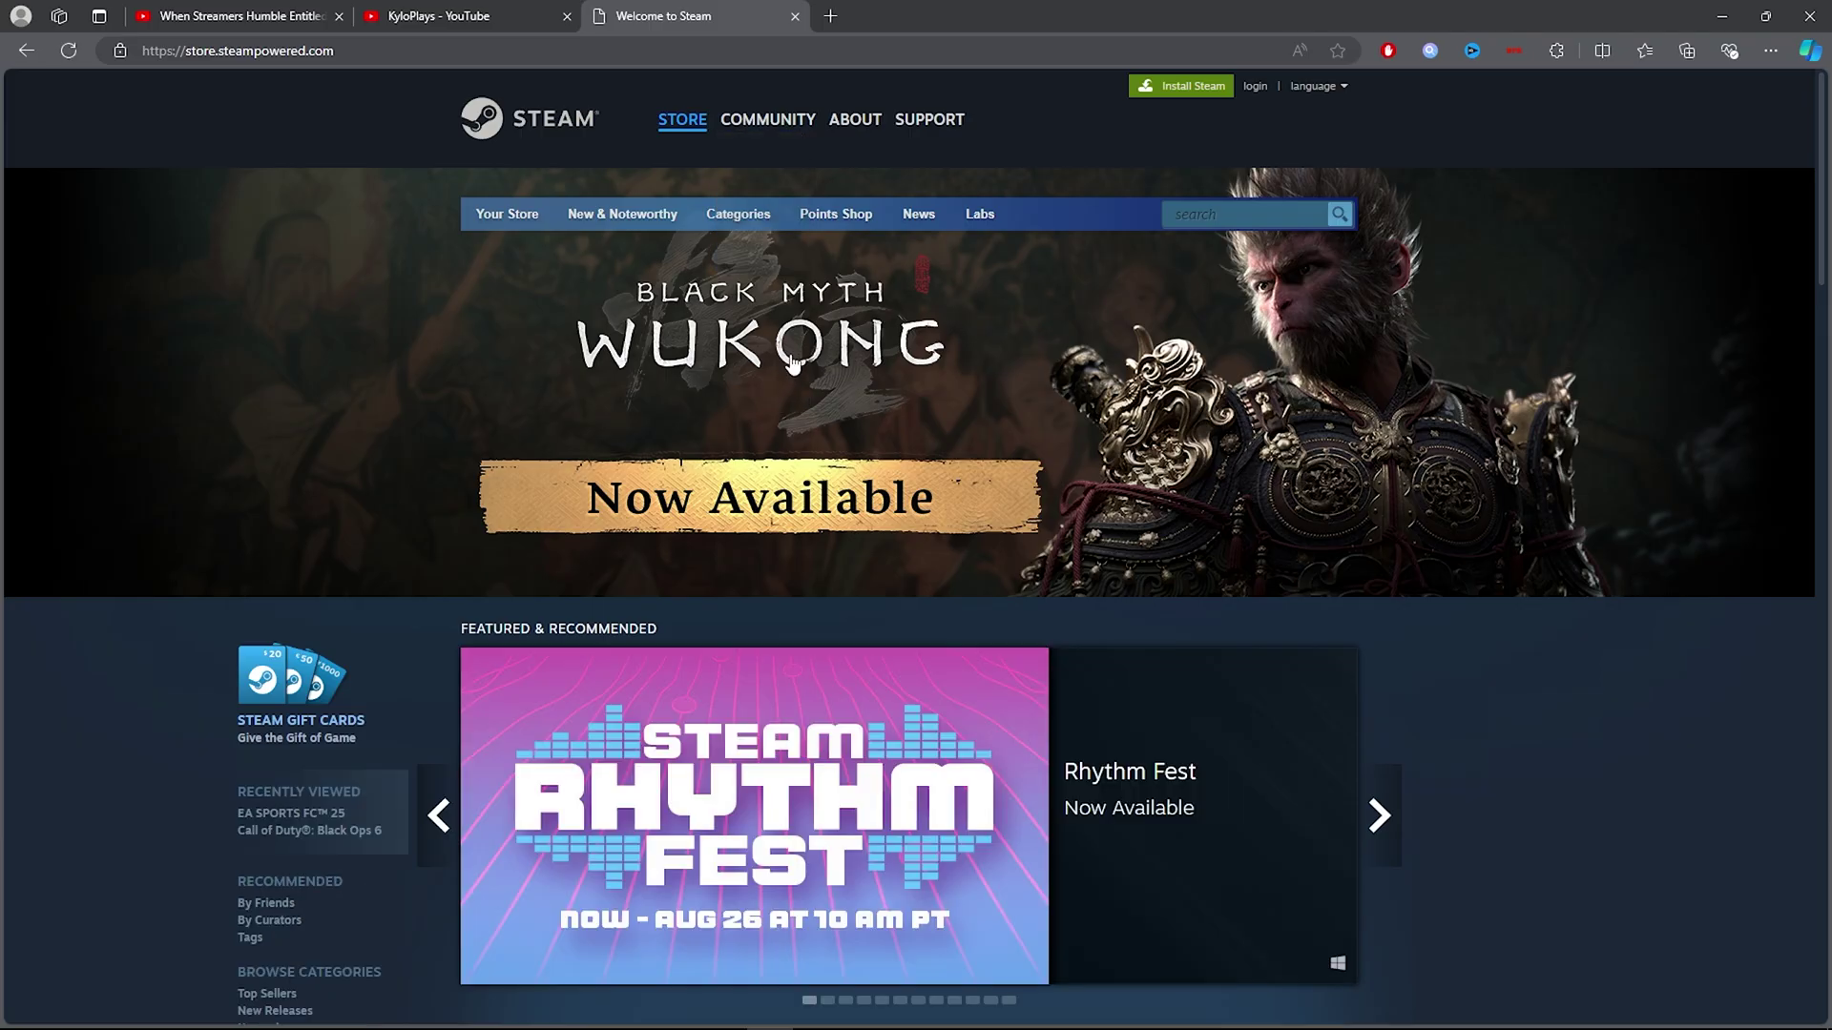
{"action": "scroll", "coordinate": [796, 360], "scroll_direction": "down", "scroll_amount": 1}
{"action": "scroll", "coordinate": [1263, 186], "scroll_direction": "up", "scroll_amount": 1}
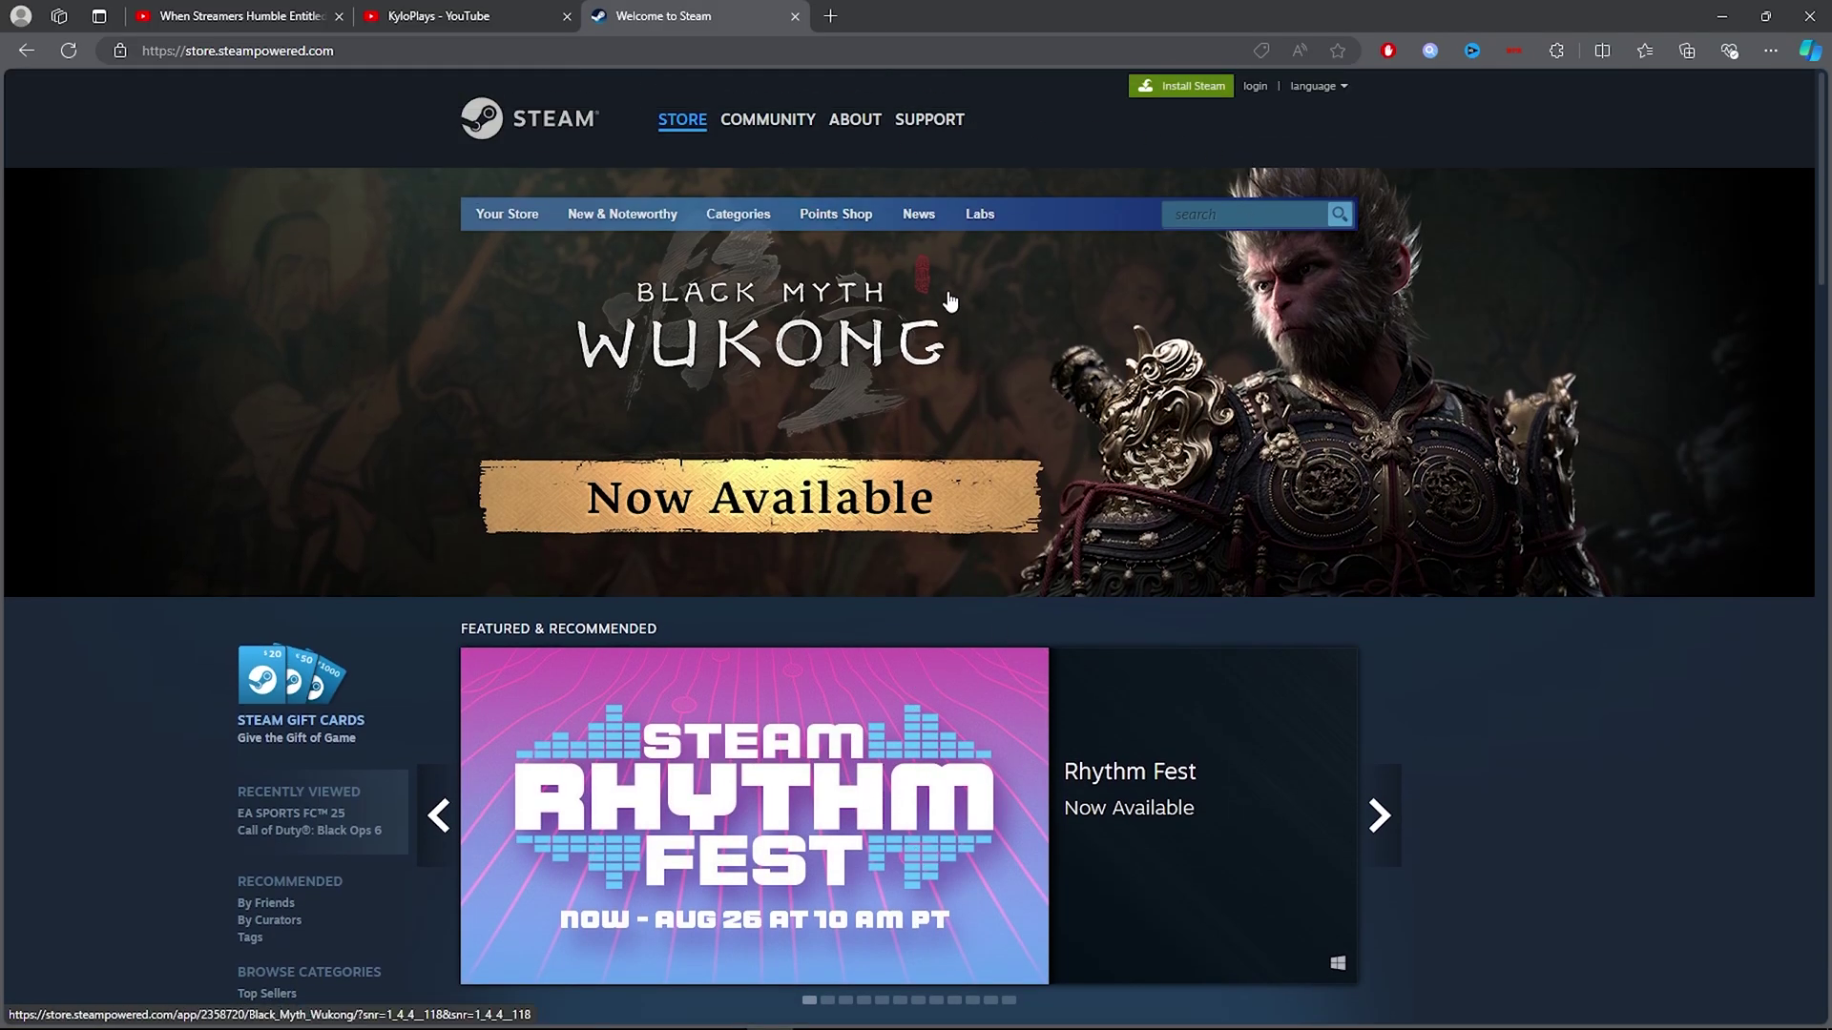
From the Steam About page, download the SteamSetup installer.
{"action": "left_click", "coordinate": [1180, 90]}
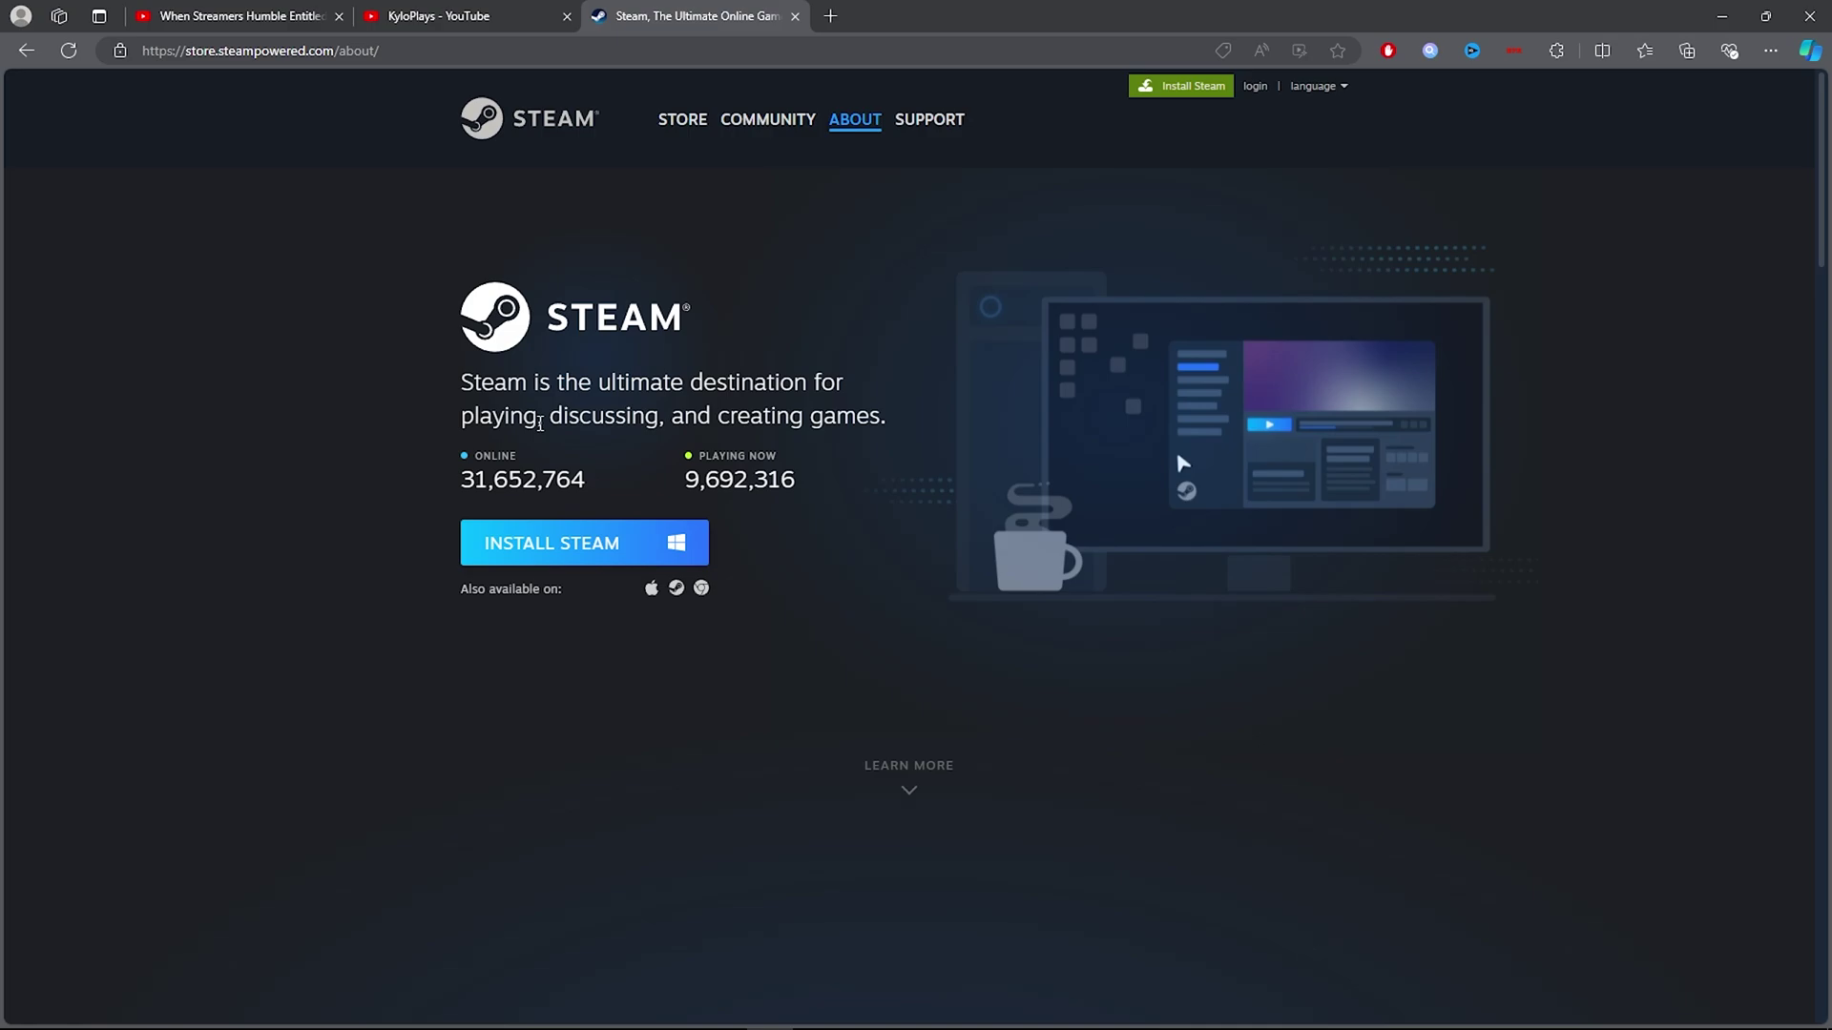
{"action": "left_click", "coordinate": [584, 547]}
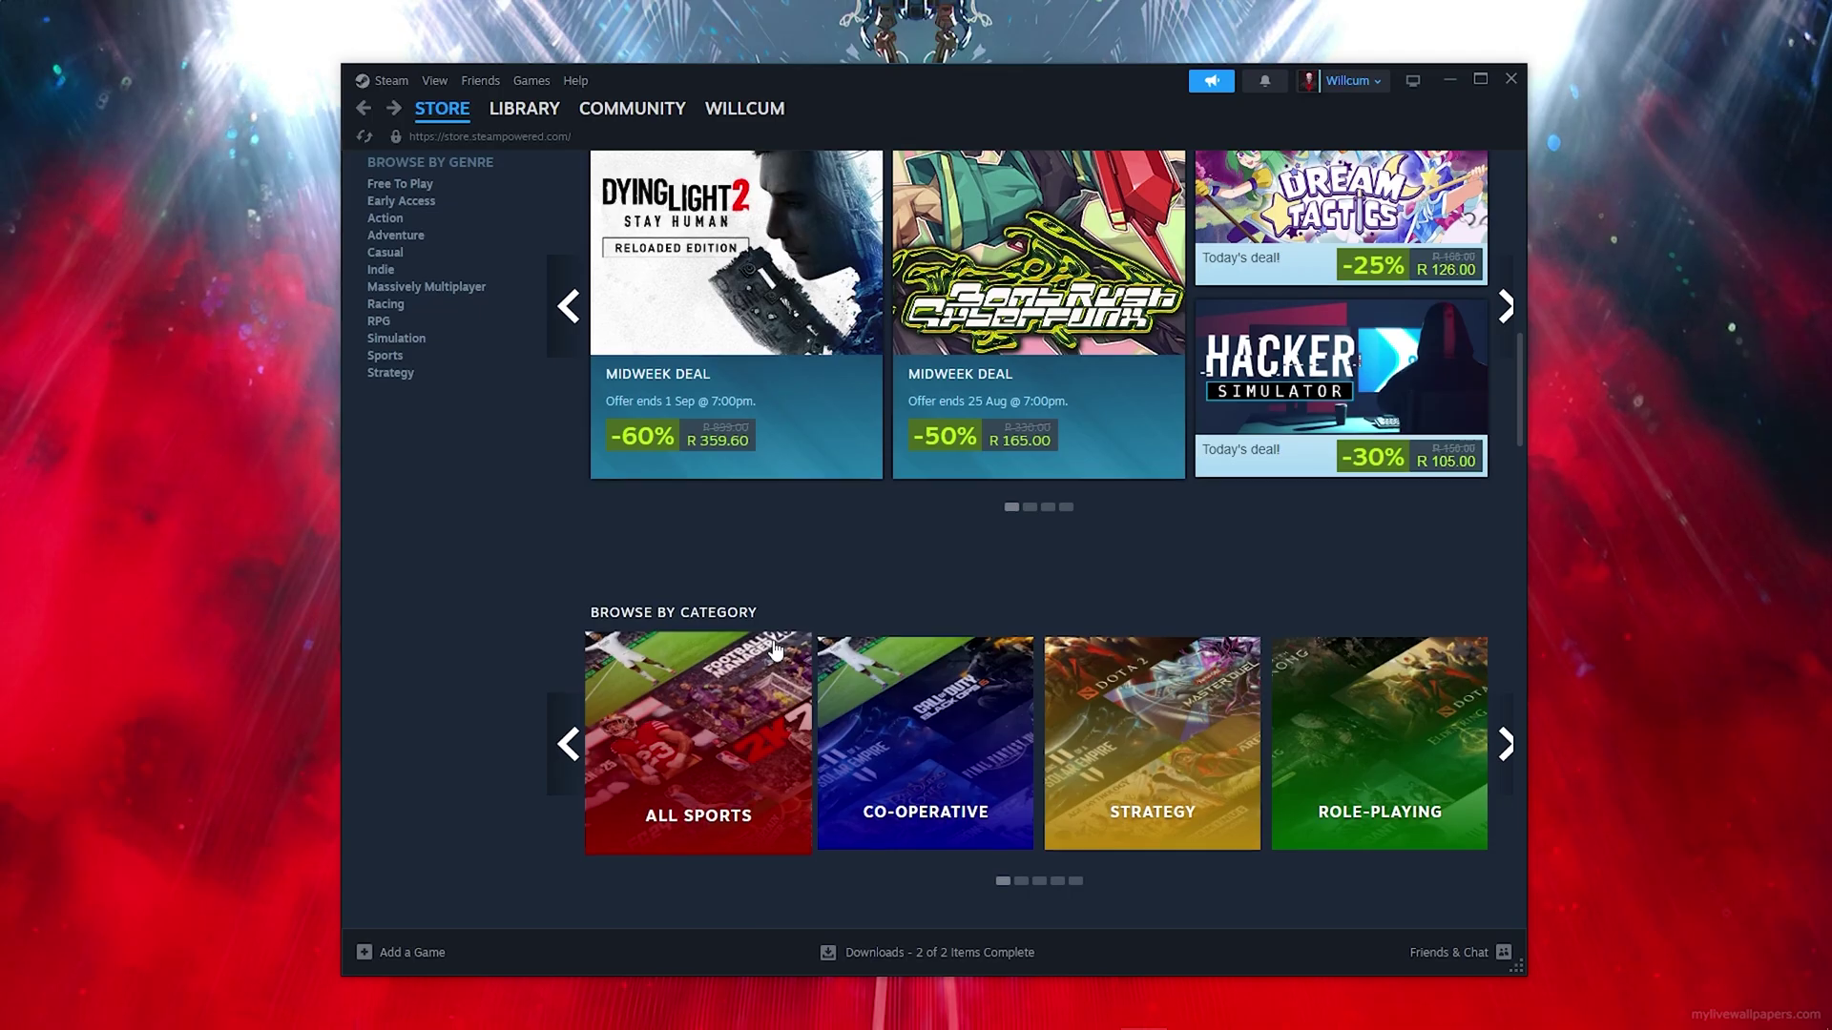
{"action": "scroll", "coordinate": [778, 646], "scroll_direction": "down", "scroll_amount": 1}
{"action": "scroll", "coordinate": [773, 652], "scroll_direction": "up", "scroll_amount": 2}
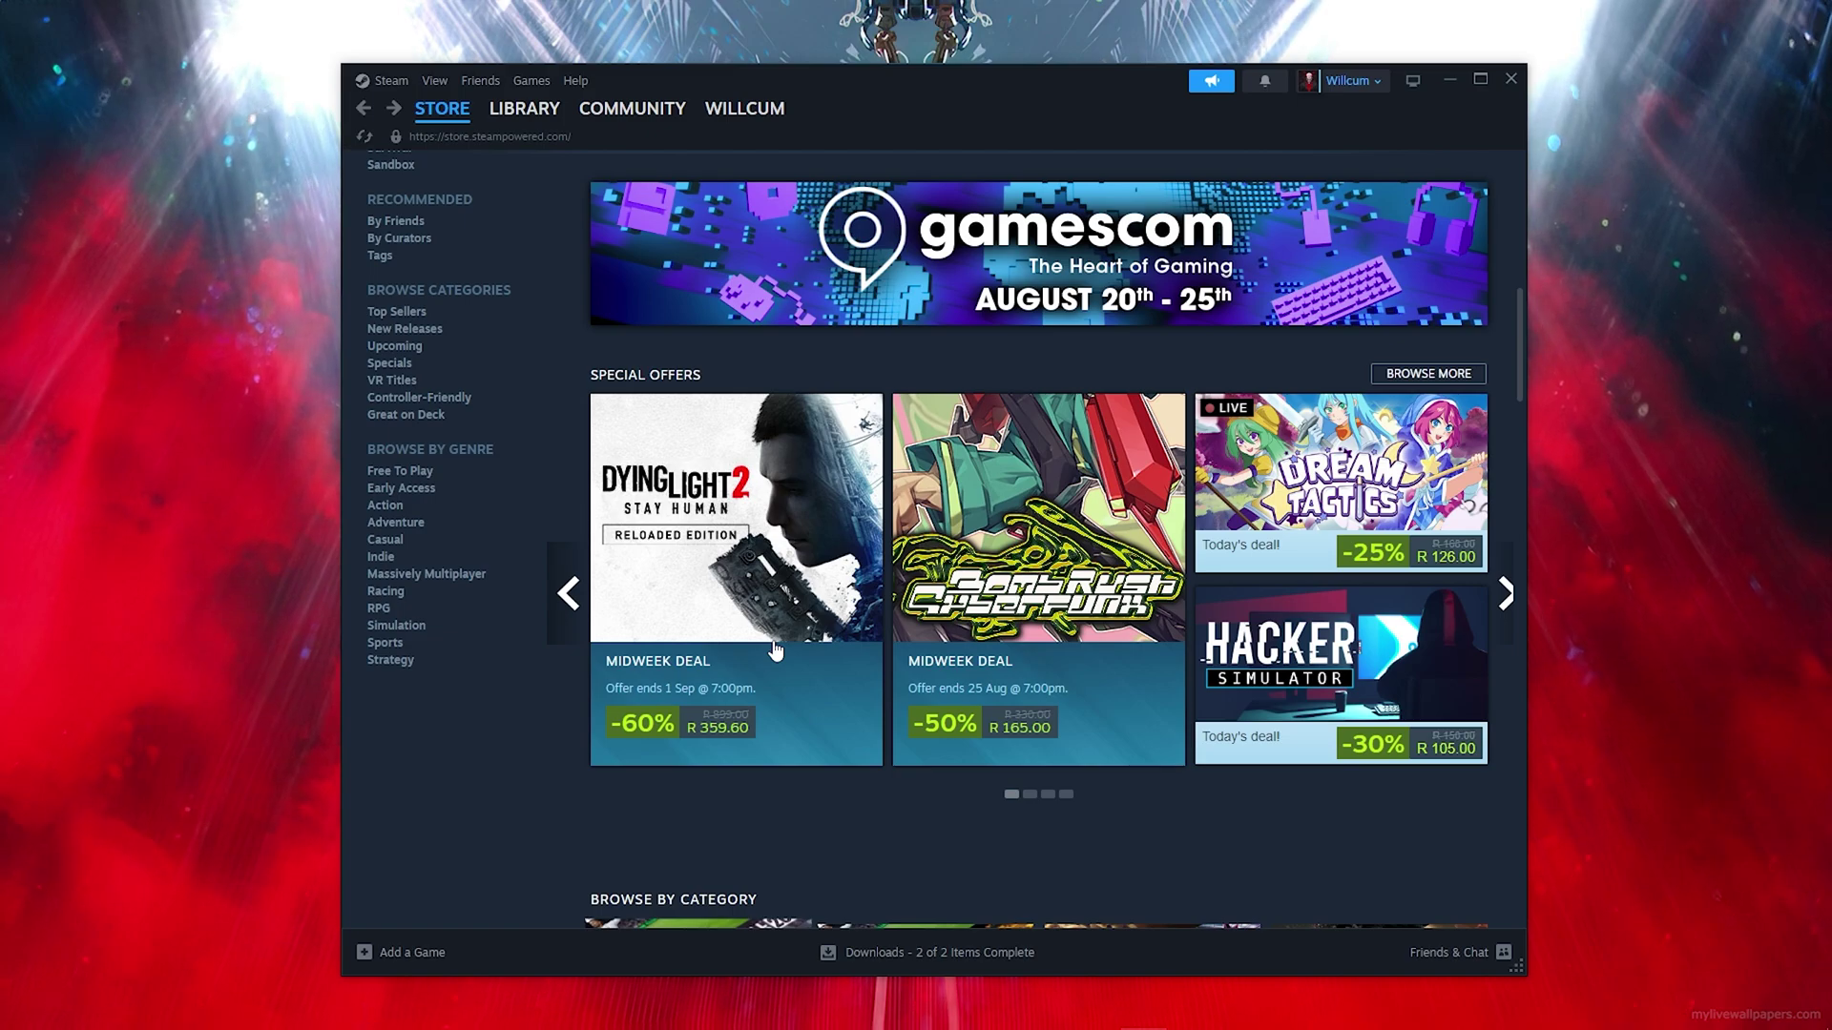
{"action": "scroll", "coordinate": [774, 650], "scroll_direction": "up", "scroll_amount": 5}
{"action": "type", "text": "blac"}
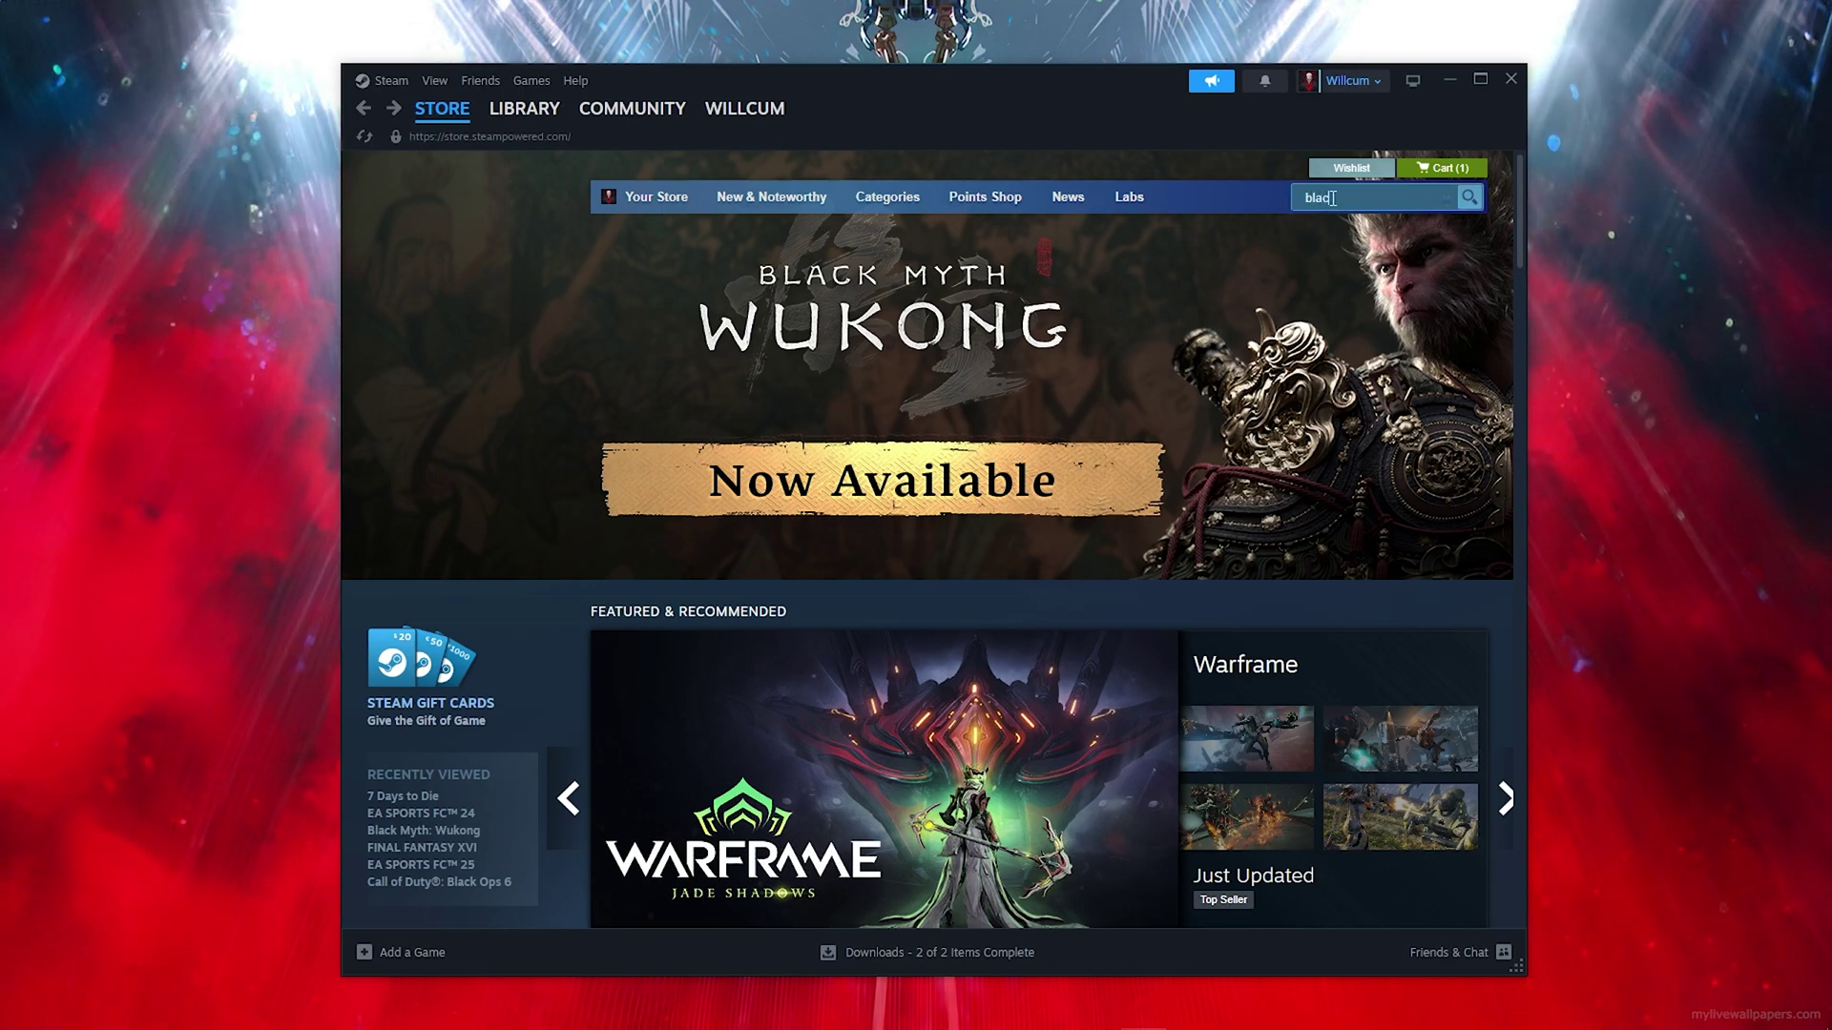
{"action": "type", "text": "k"}
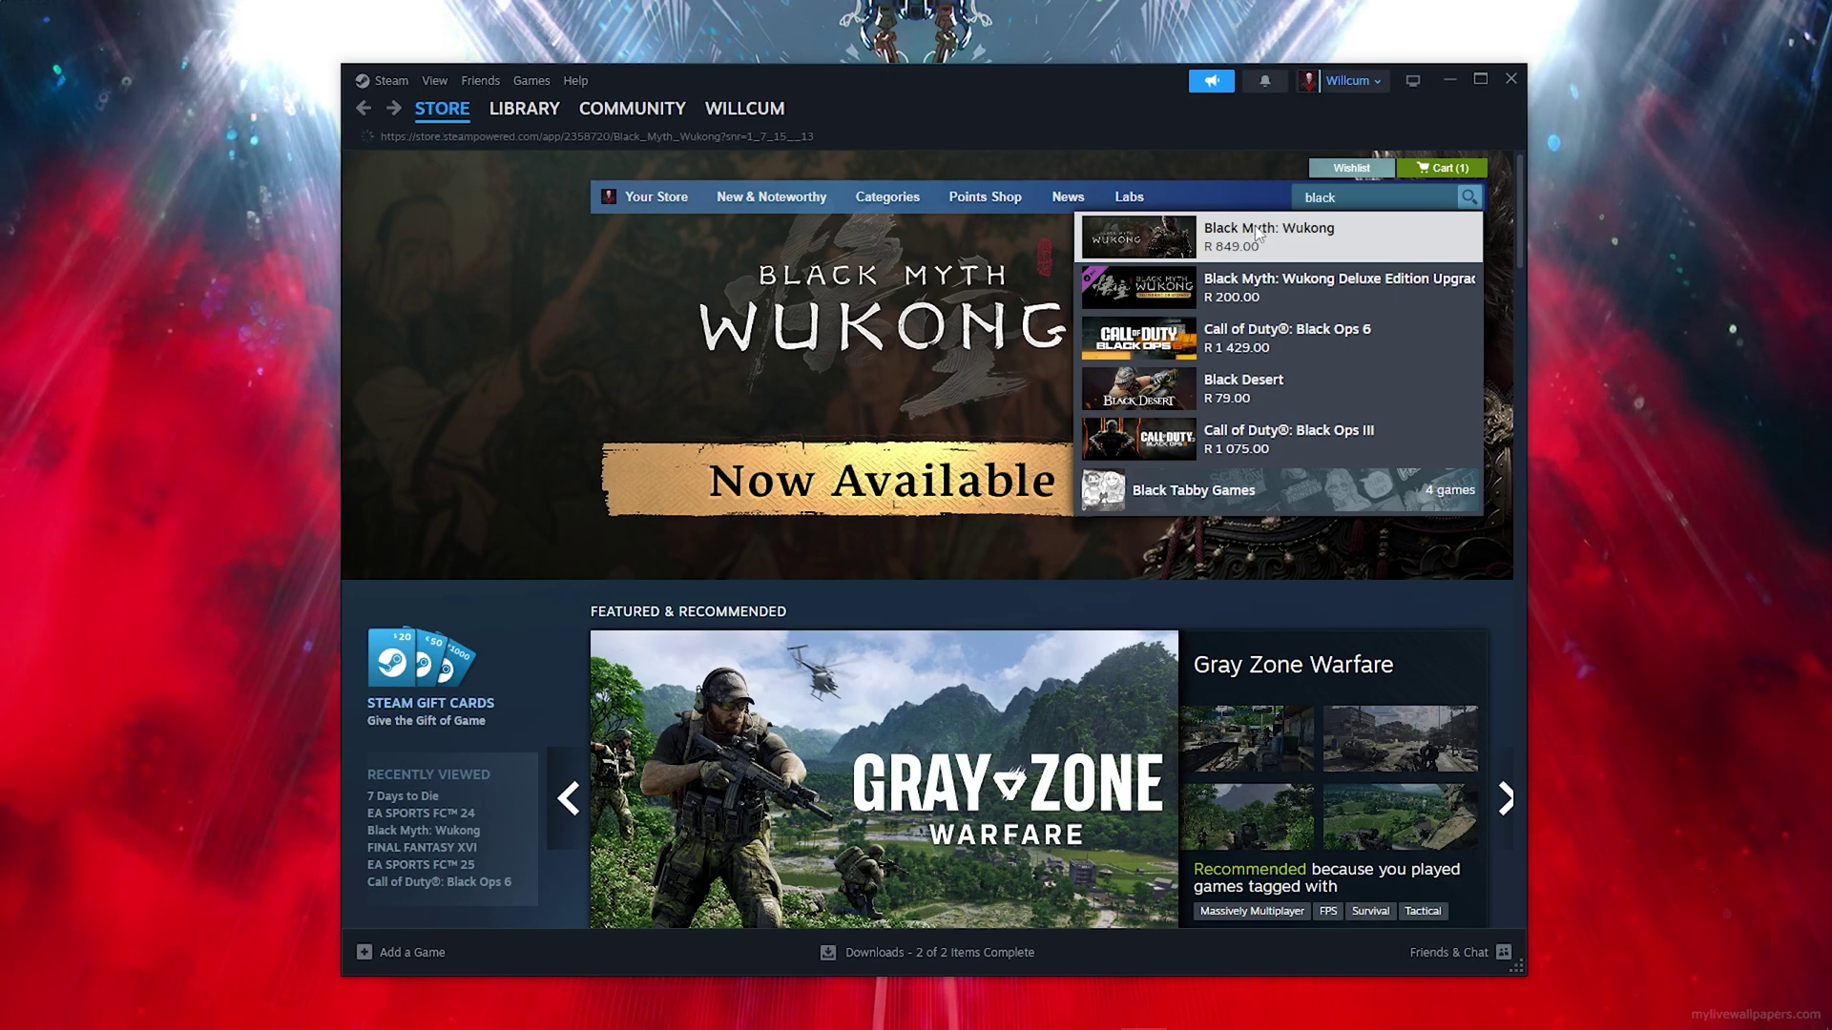
Reach the Black Myth: Wukong store page from the 'black' store search.
{"action": "left_click", "coordinate": [1258, 233]}
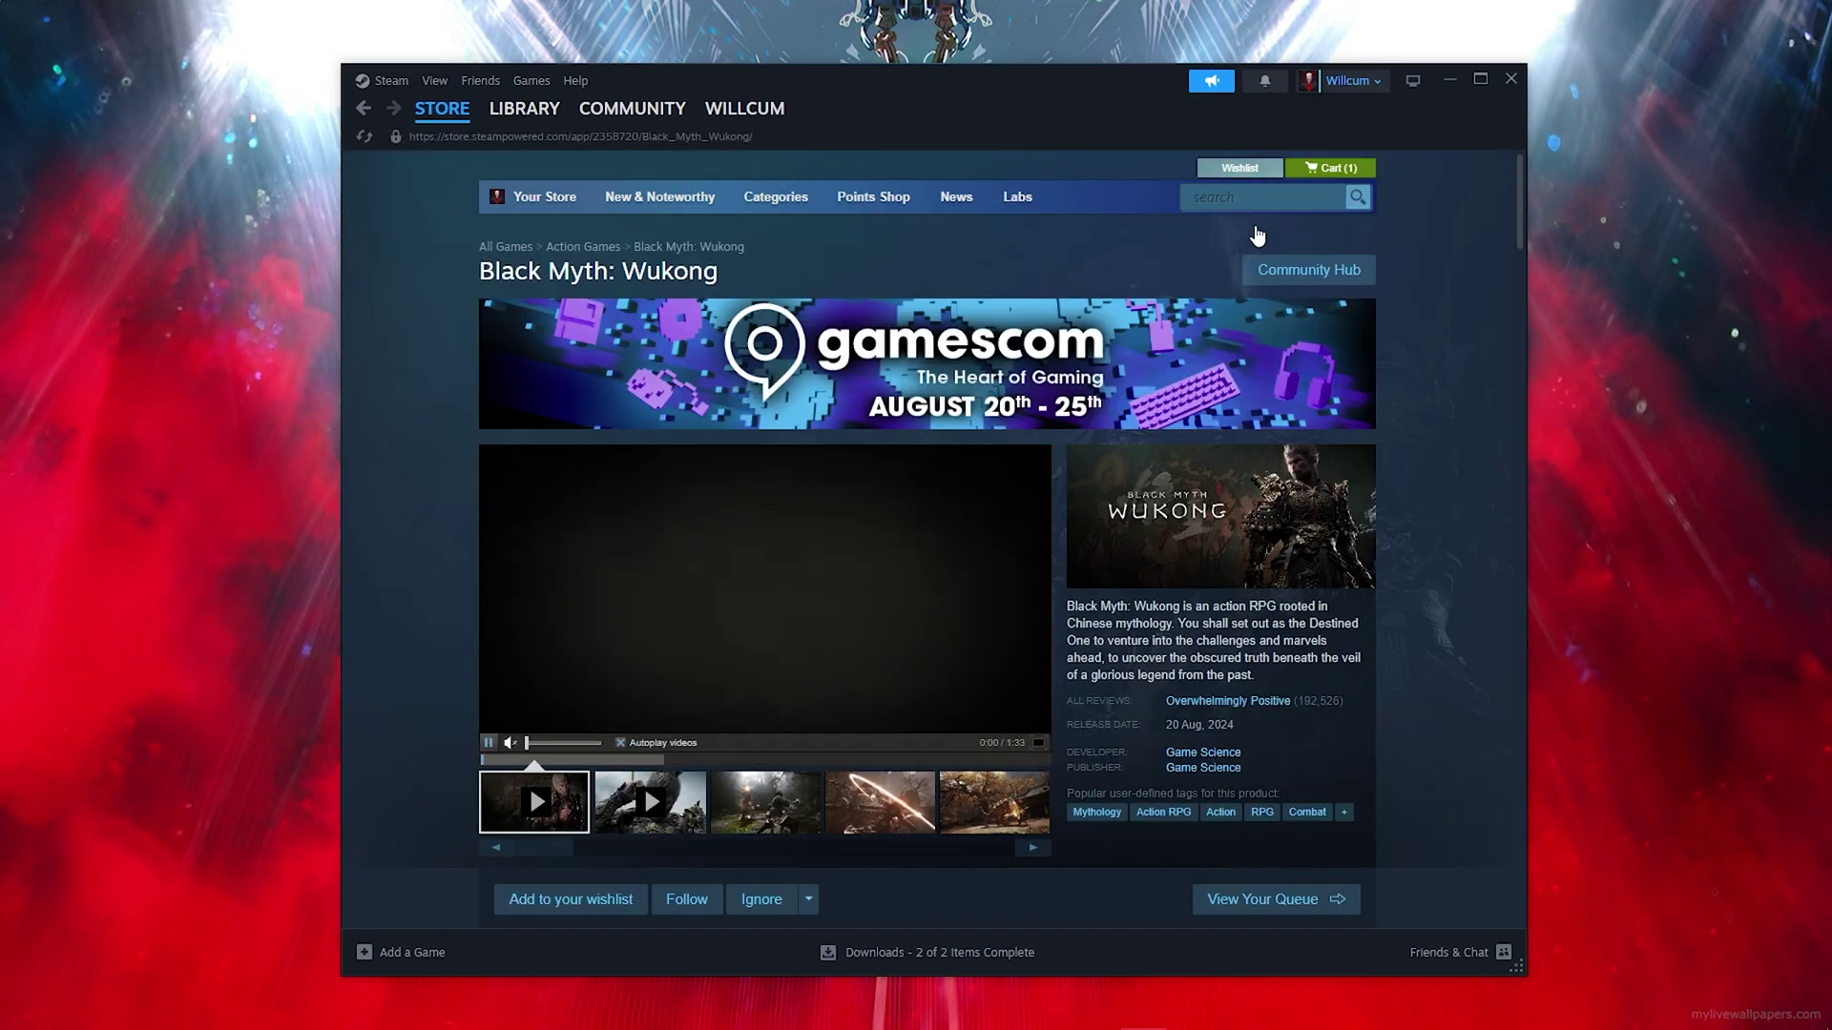
{"action": "scroll", "coordinate": [959, 269], "scroll_direction": "down", "scroll_amount": 3}
{"action": "scroll", "coordinate": [846, 359], "scroll_direction": "up", "scroll_amount": 2}
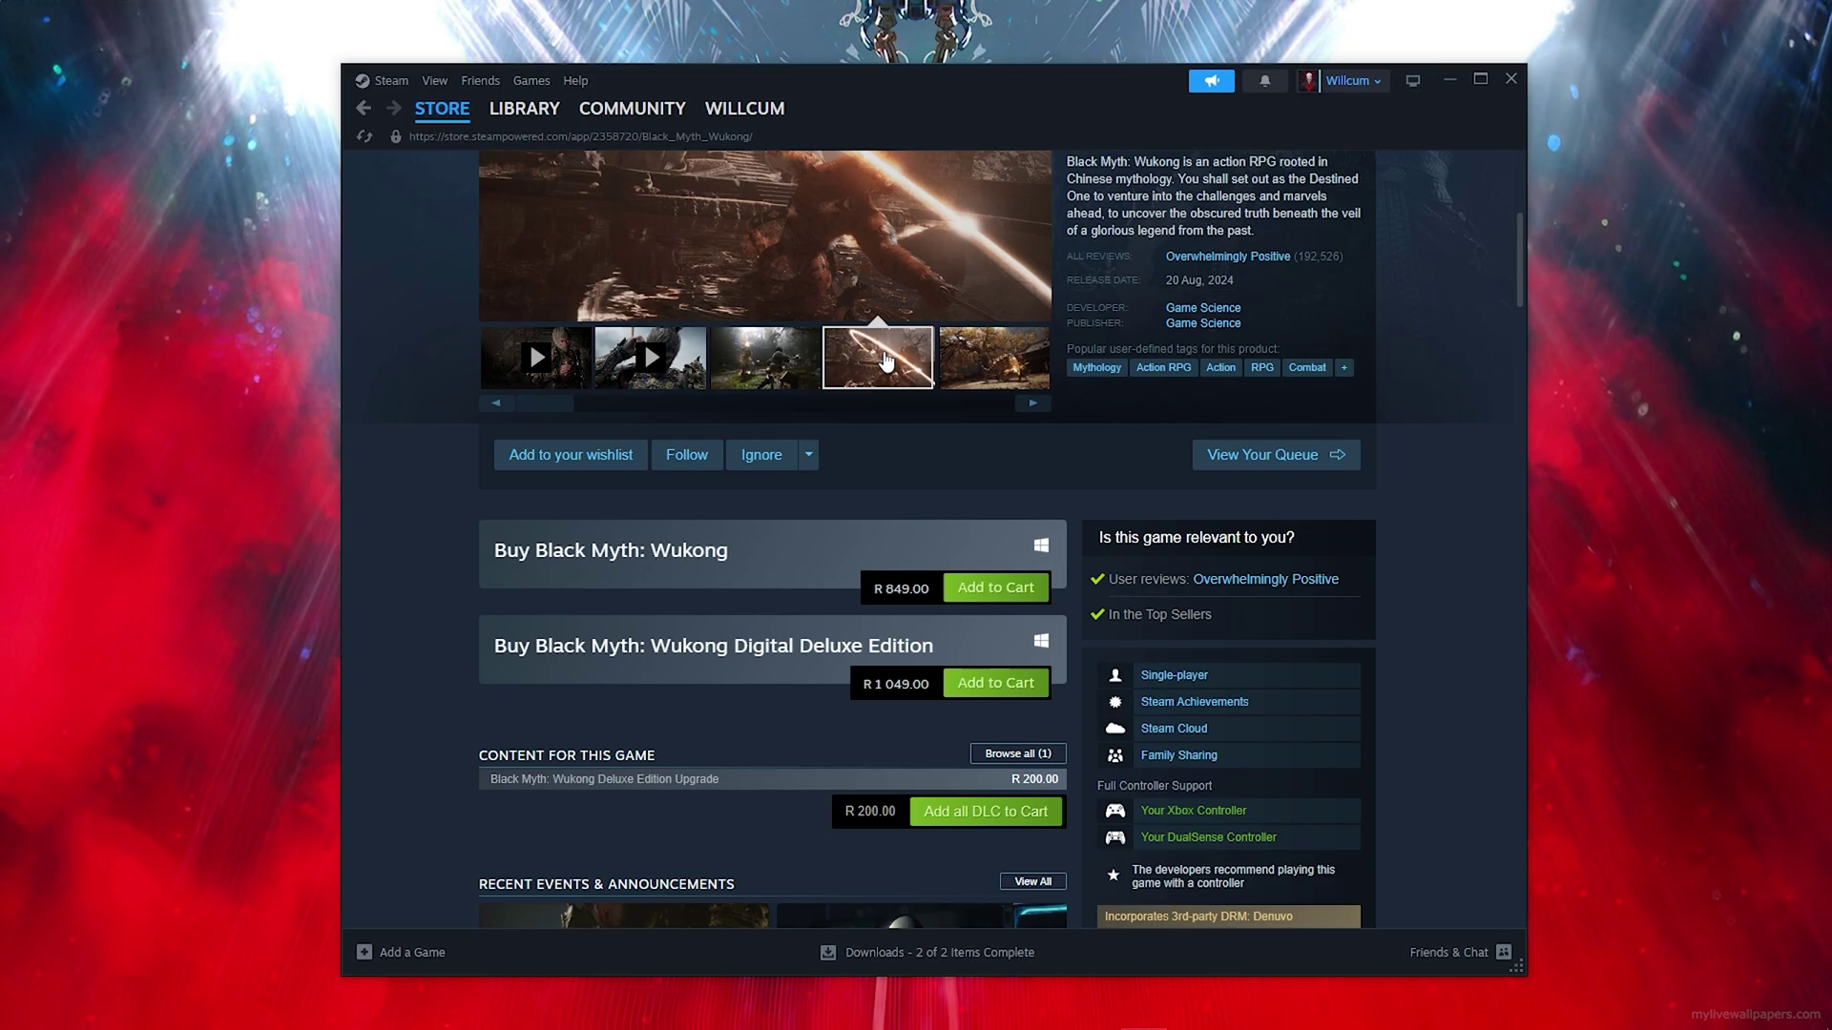
View a game screenshot and add the standard Black Myth: Wukong edition (R 849.00) to cart.
{"action": "left_click", "coordinate": [983, 706]}
{"action": "scroll", "coordinate": [1151, 566], "scroll_direction": "down", "scroll_amount": 1}
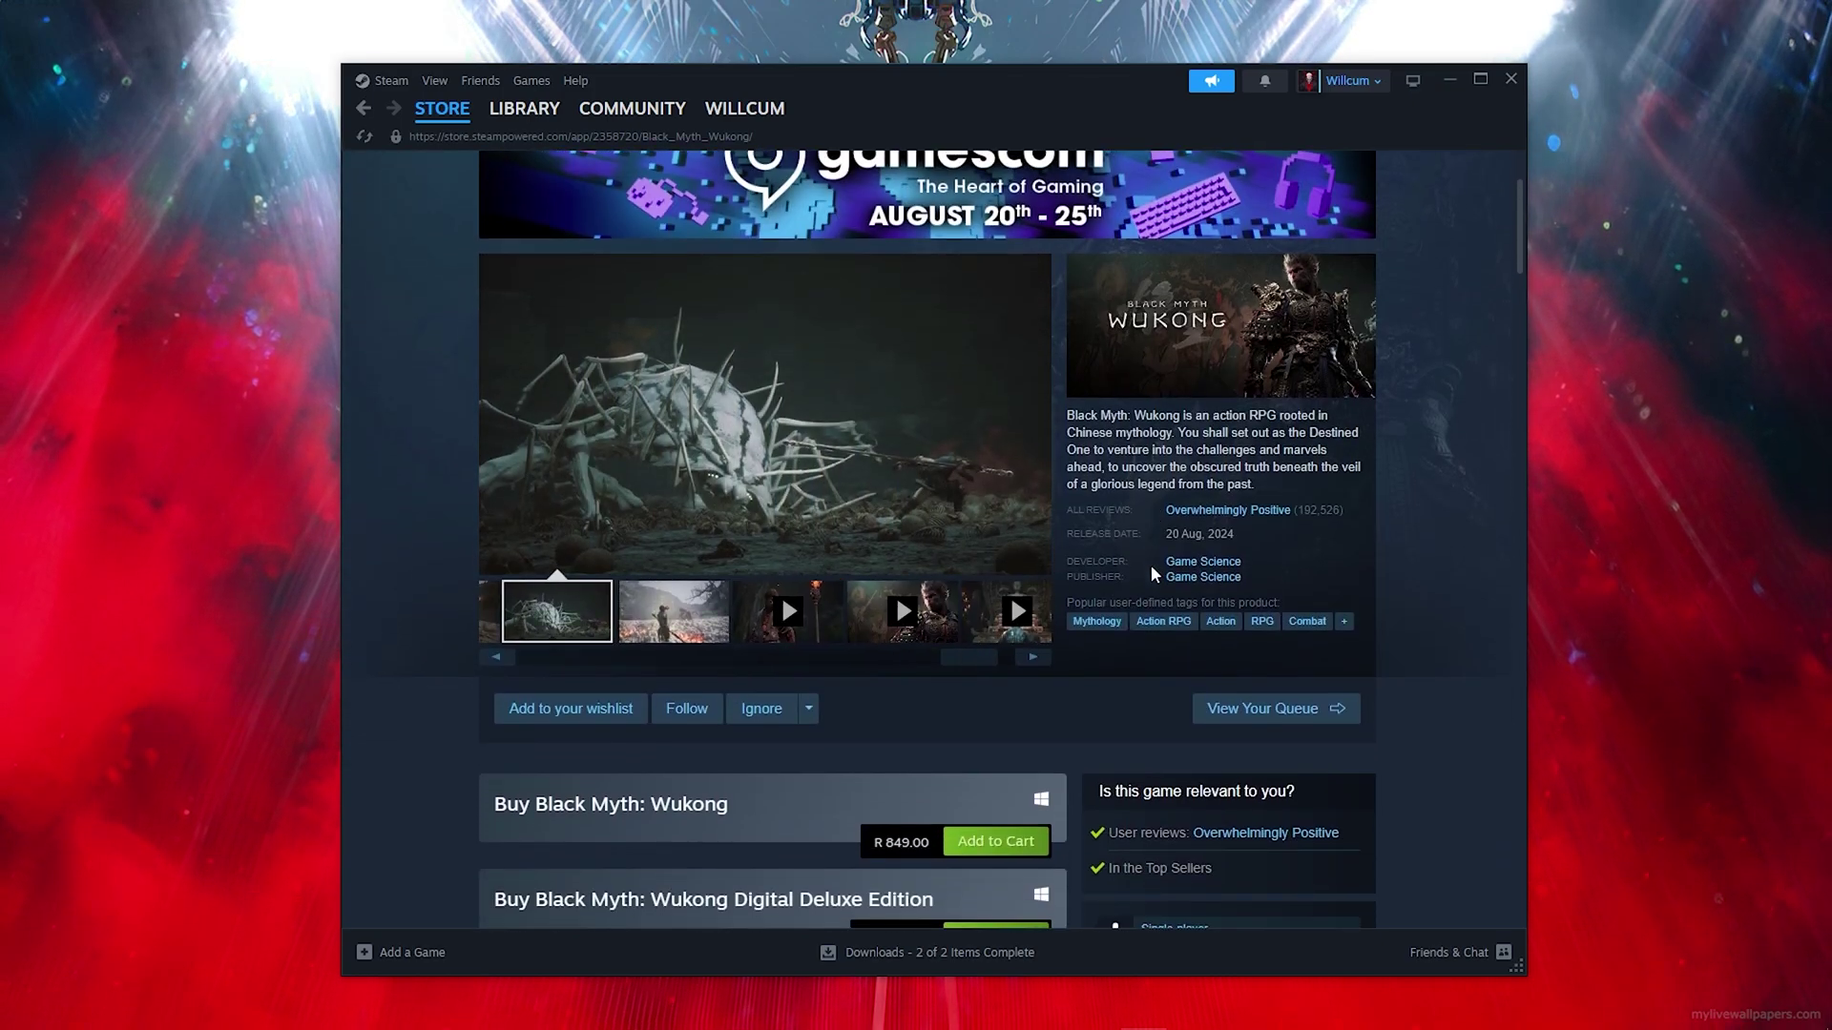
{"action": "scroll", "coordinate": [1152, 512], "scroll_direction": "down", "scroll_amount": 2}
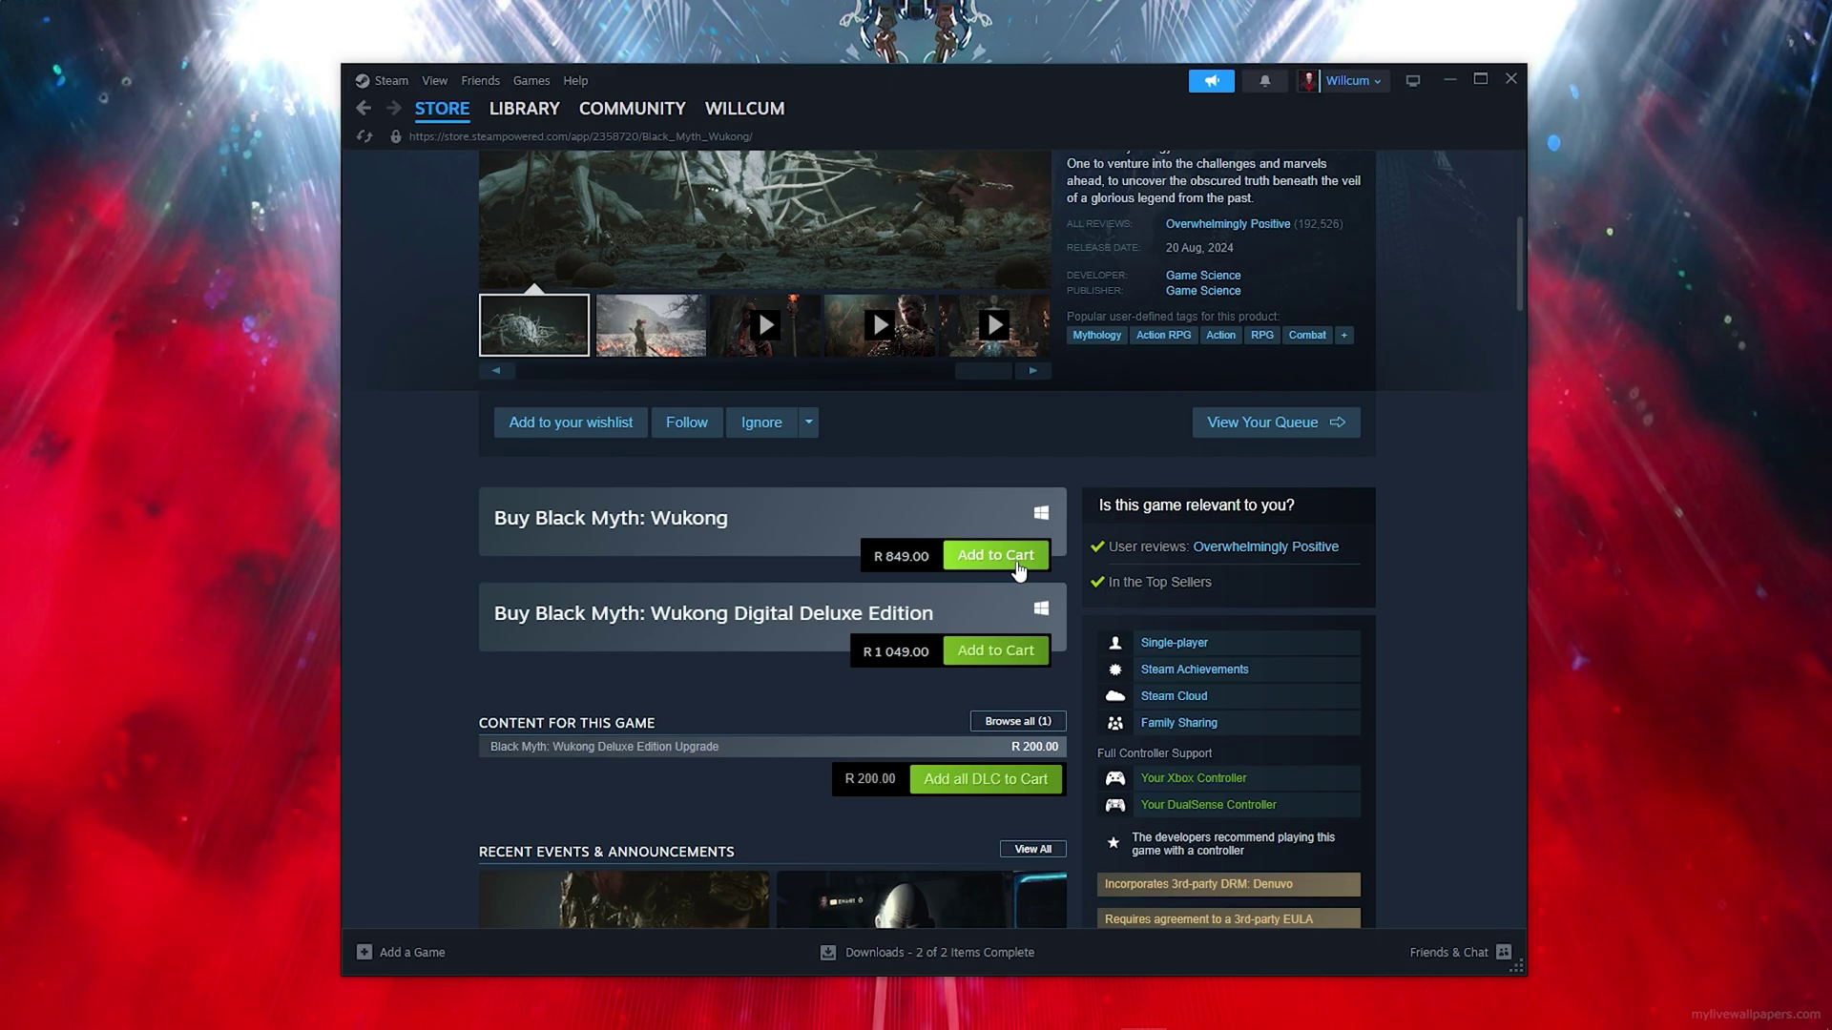
{"action": "left_click", "coordinate": [1020, 561]}
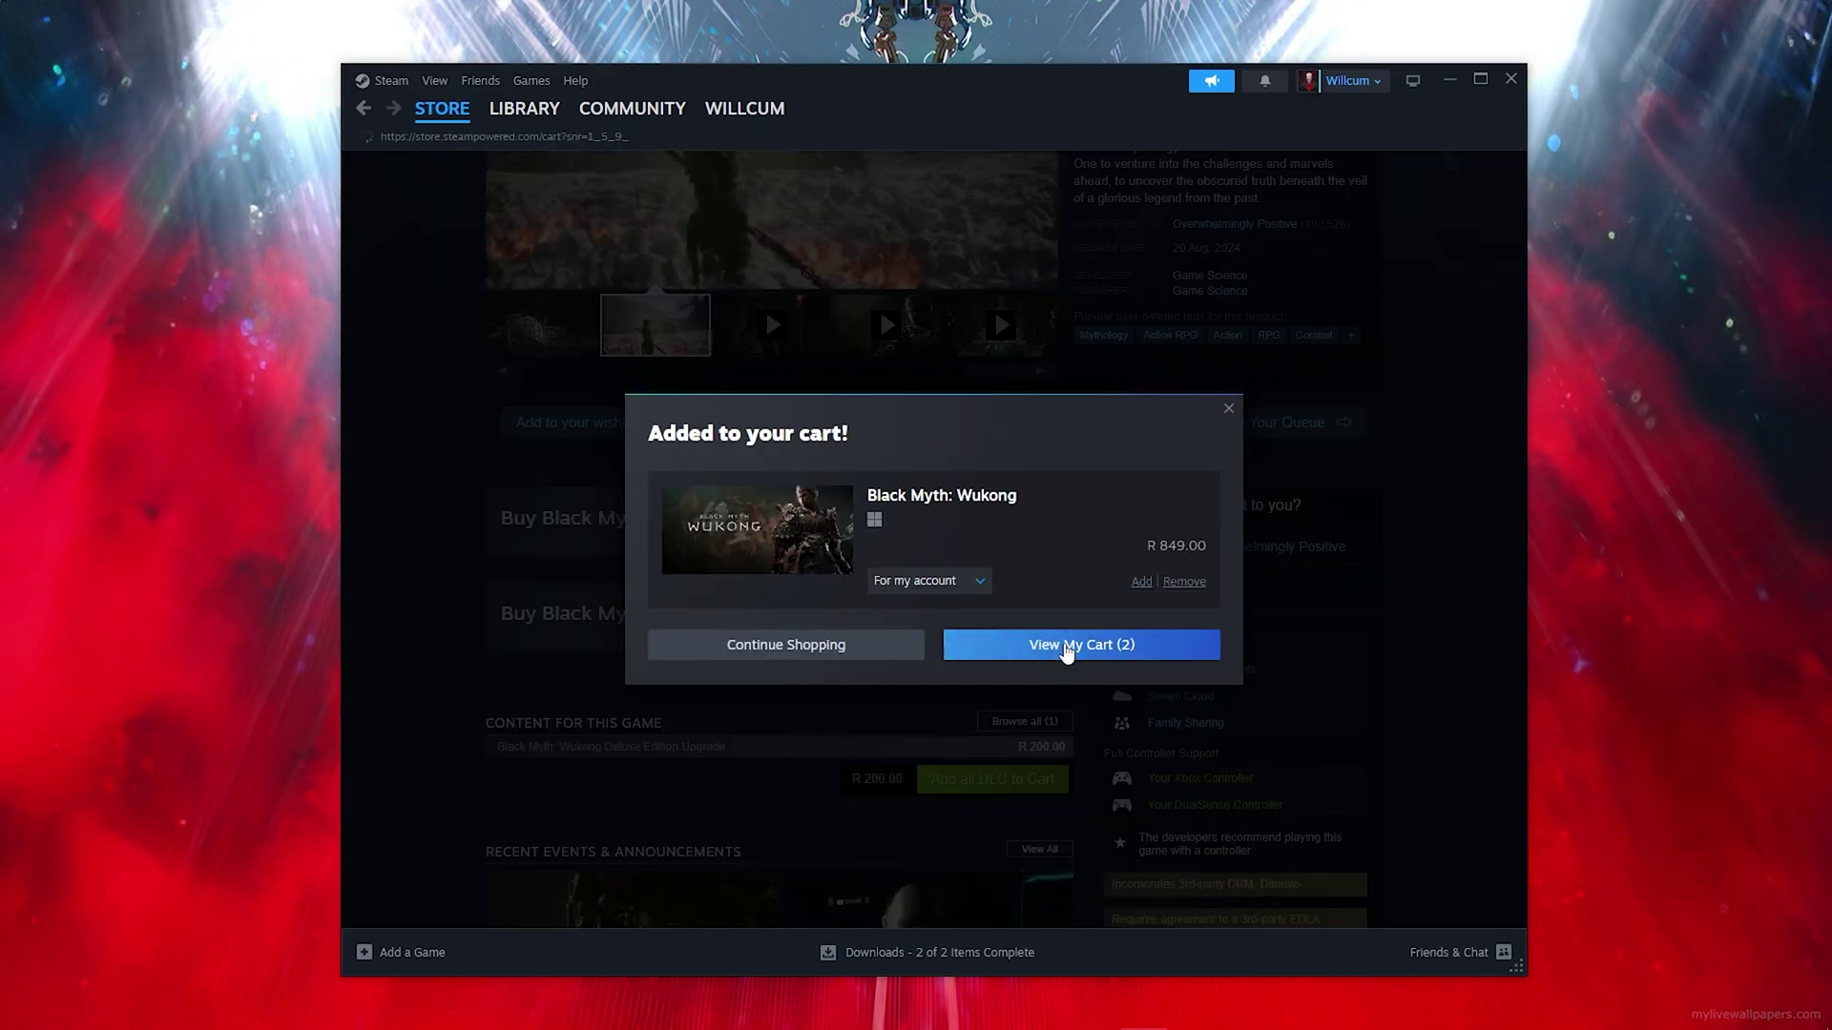
Go through the cart to the Steam checkout review for Black Myth: Wukong.
{"action": "left_click", "coordinate": [1067, 648]}
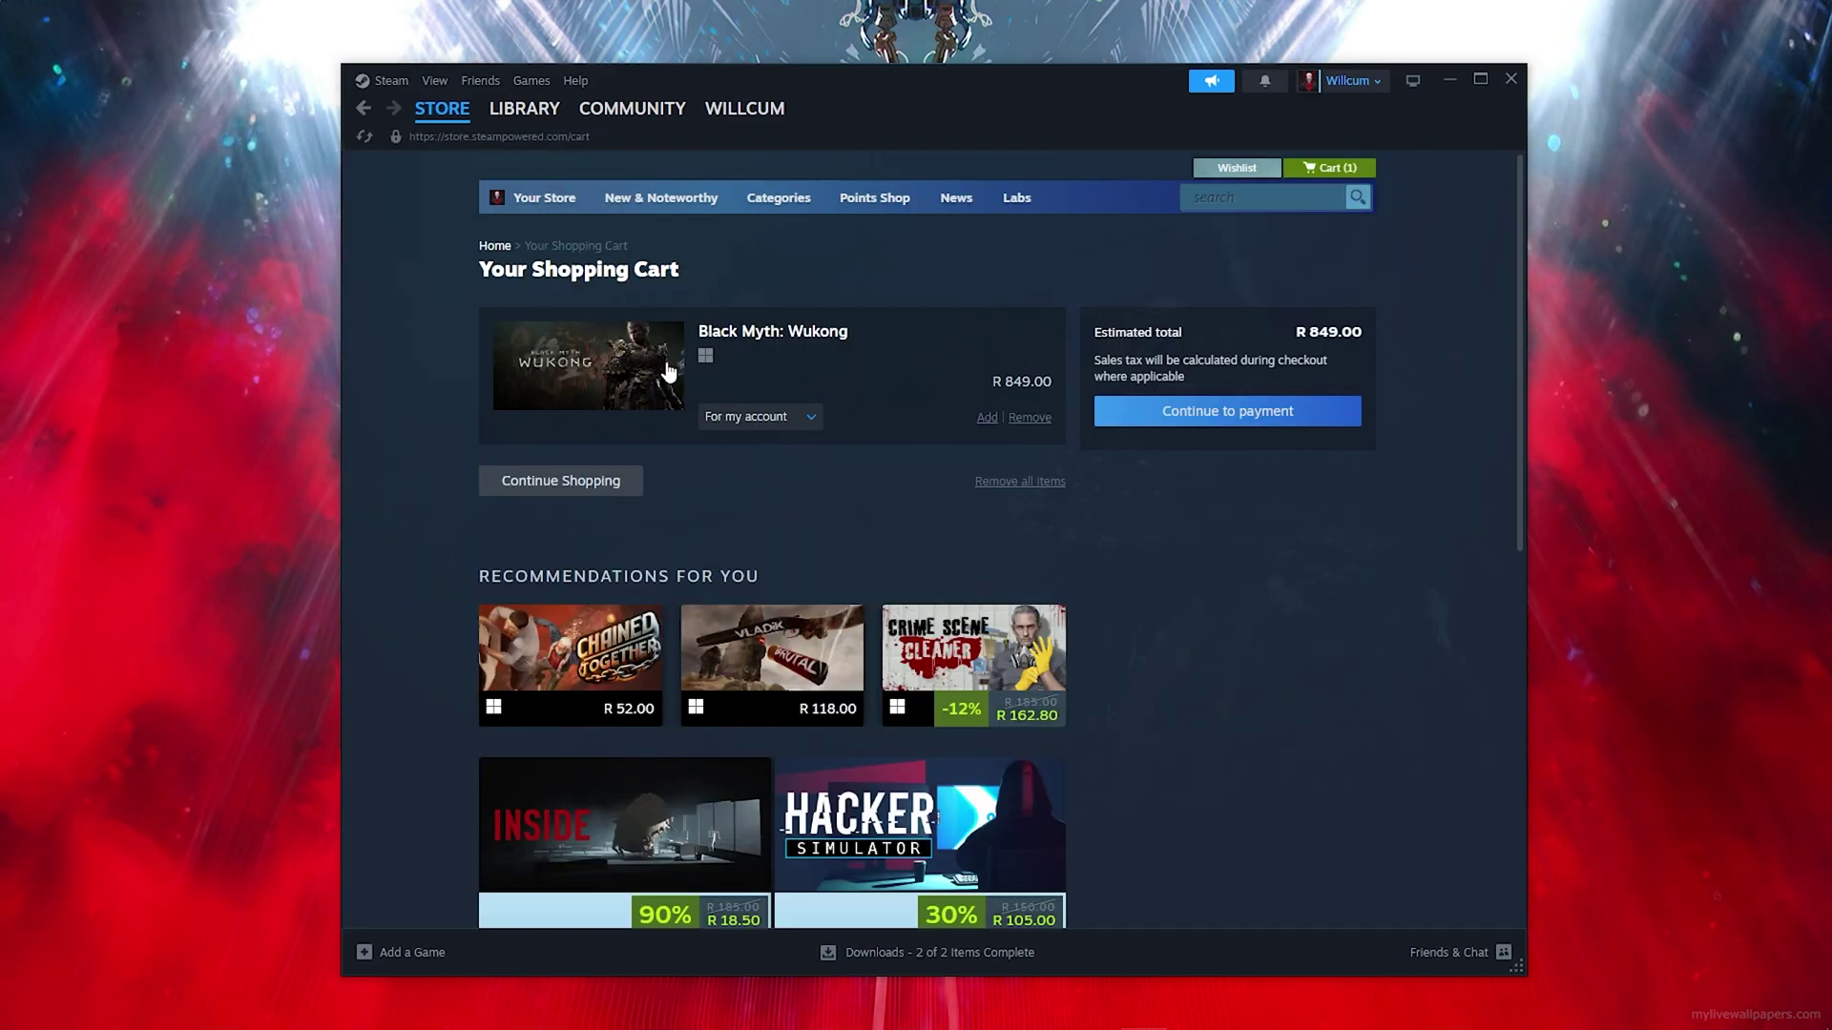
{"action": "left_click", "coordinate": [1241, 418]}
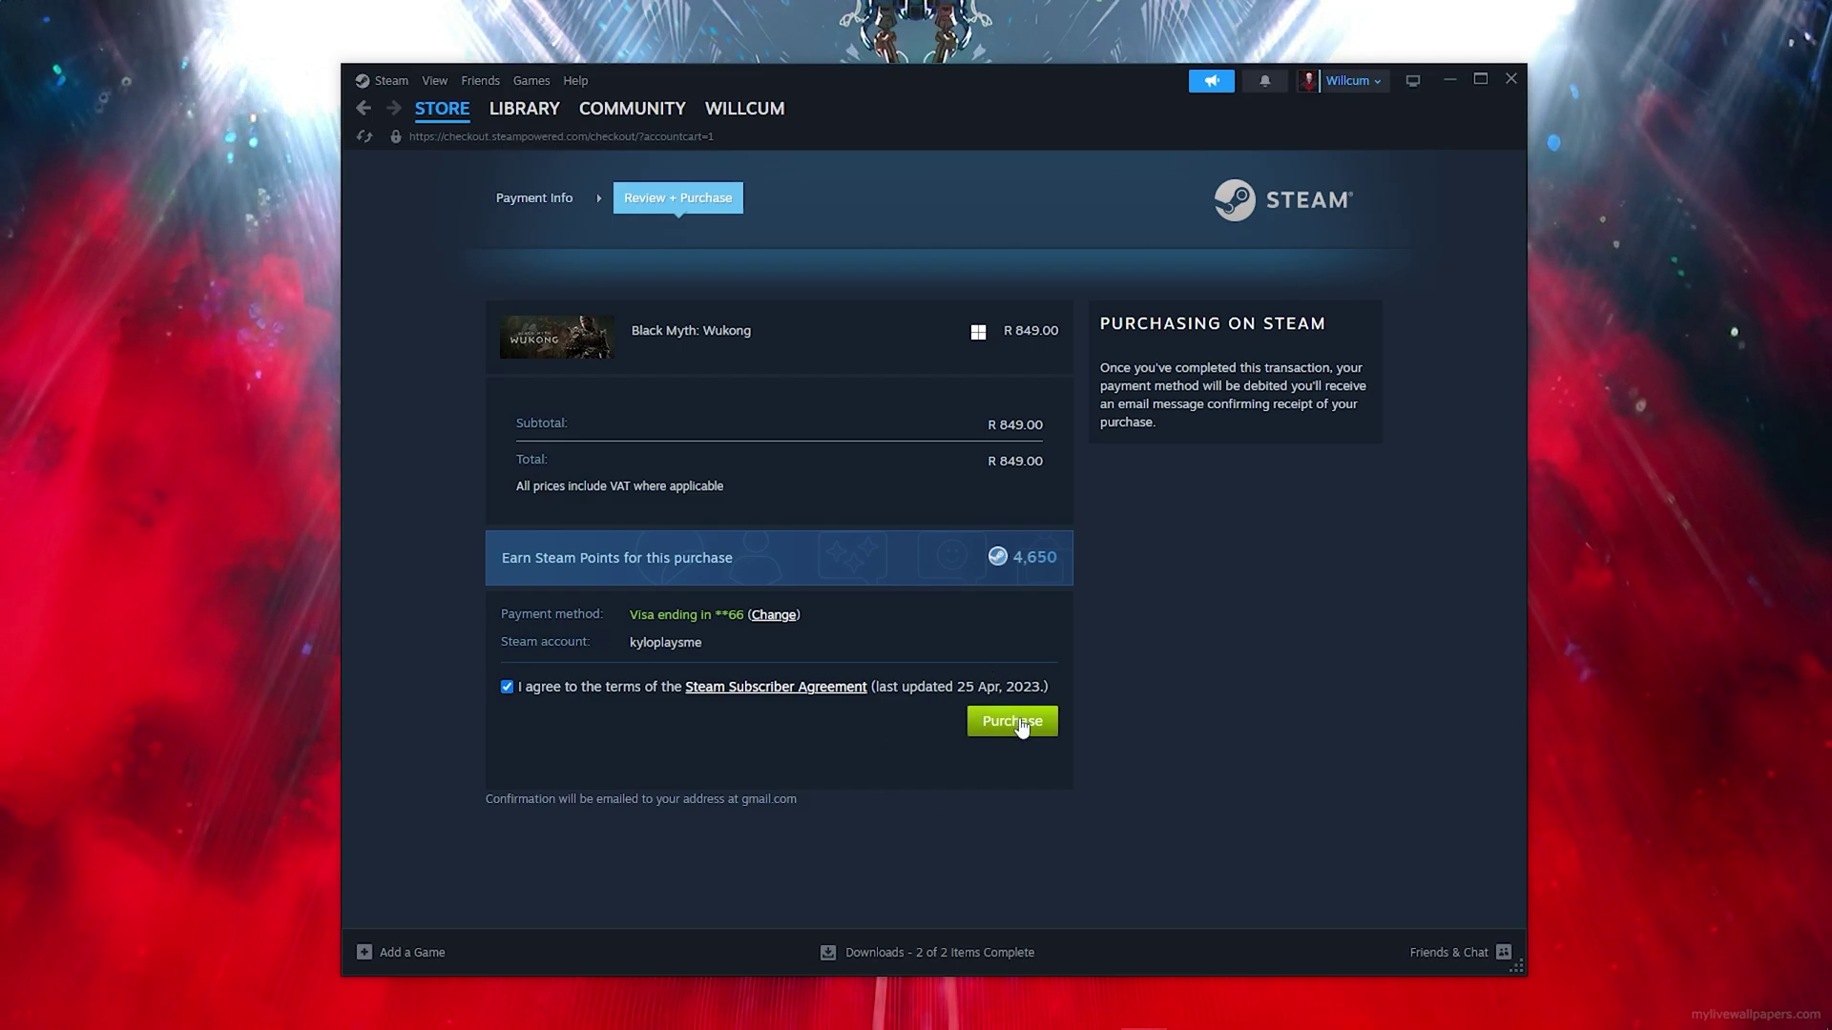
Check the library home and downloads queue, then return to the store front page.
{"action": "left_click", "coordinate": [524, 108]}
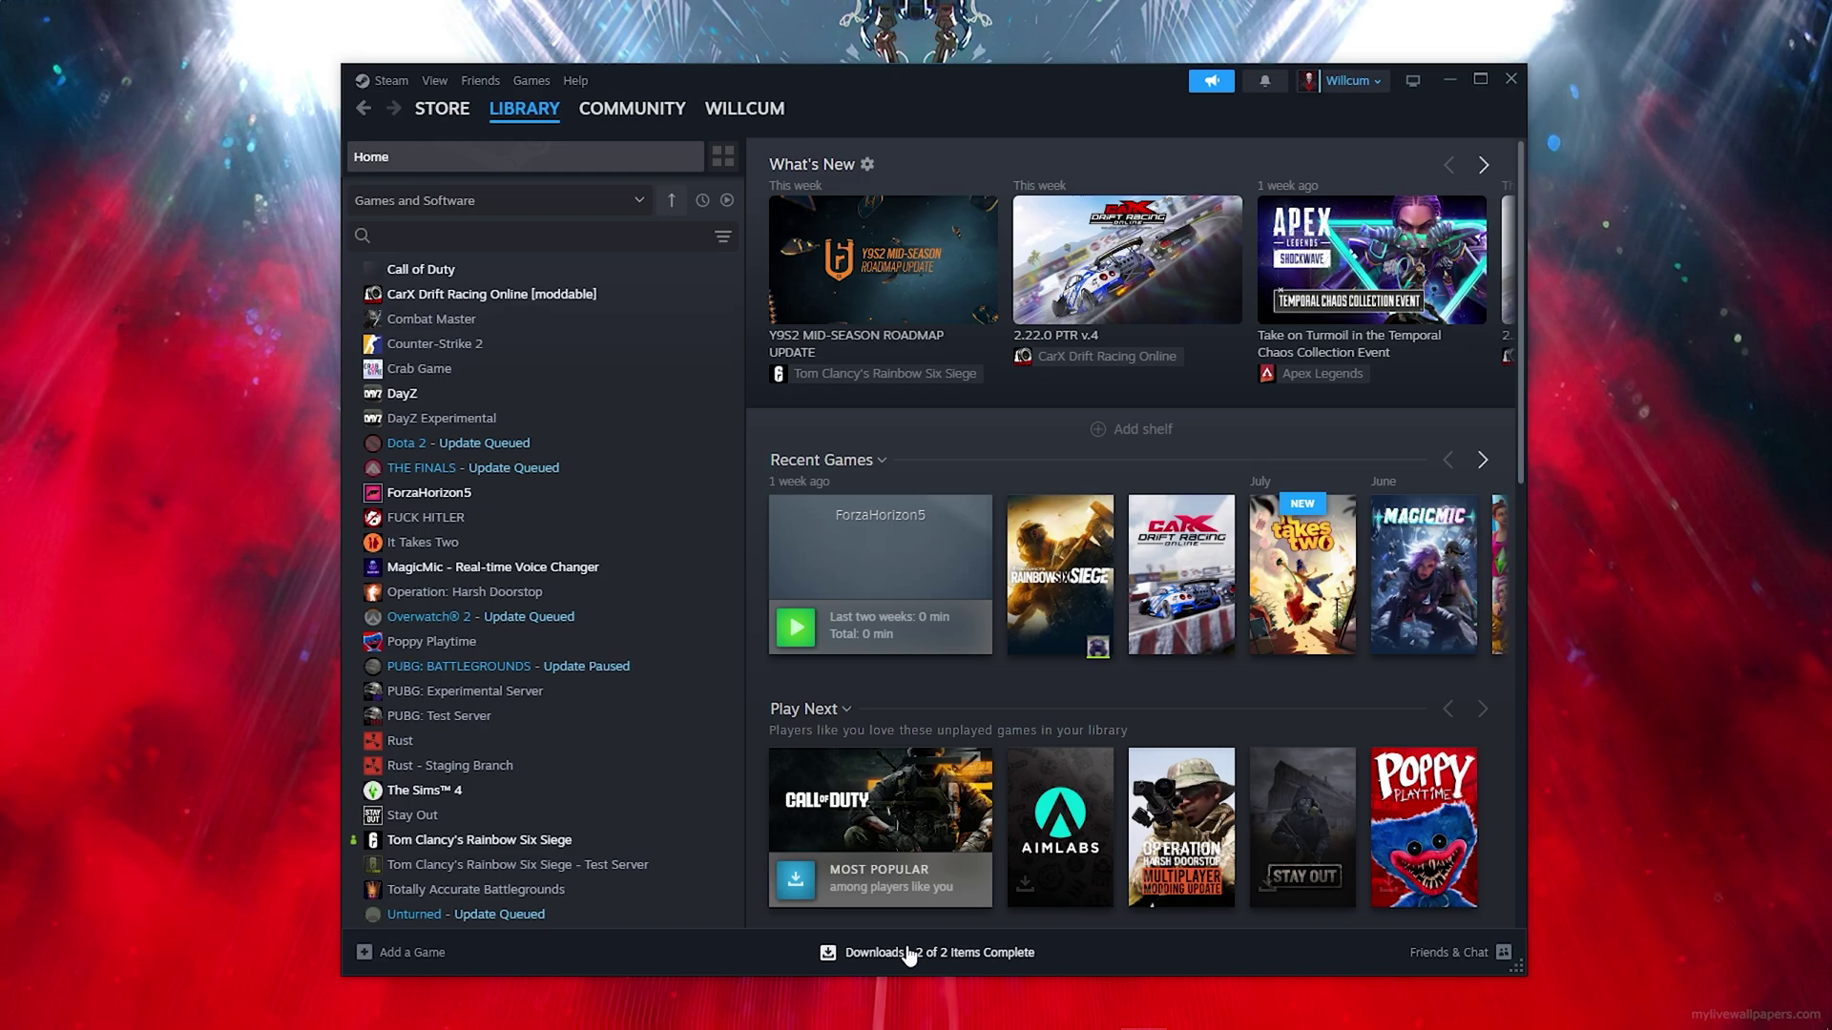
{"action": "left_click", "coordinate": [917, 952]}
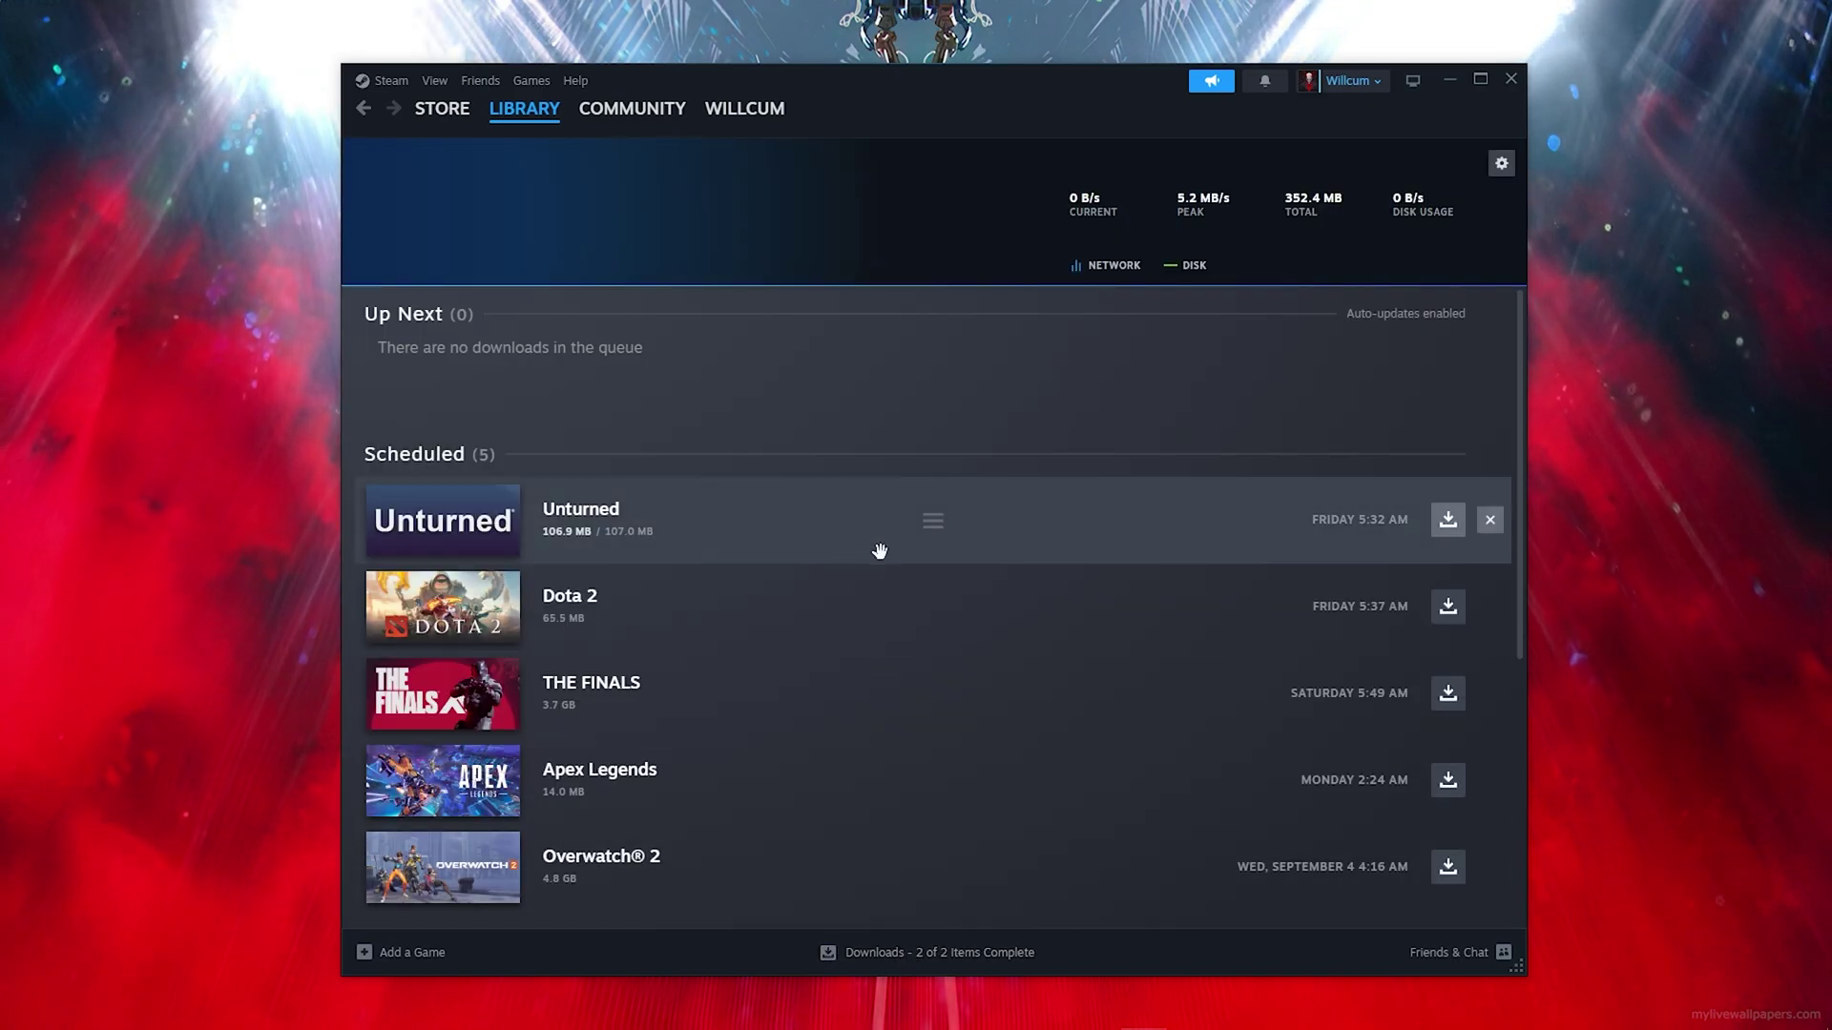
{"action": "left_click", "coordinate": [441, 107]}
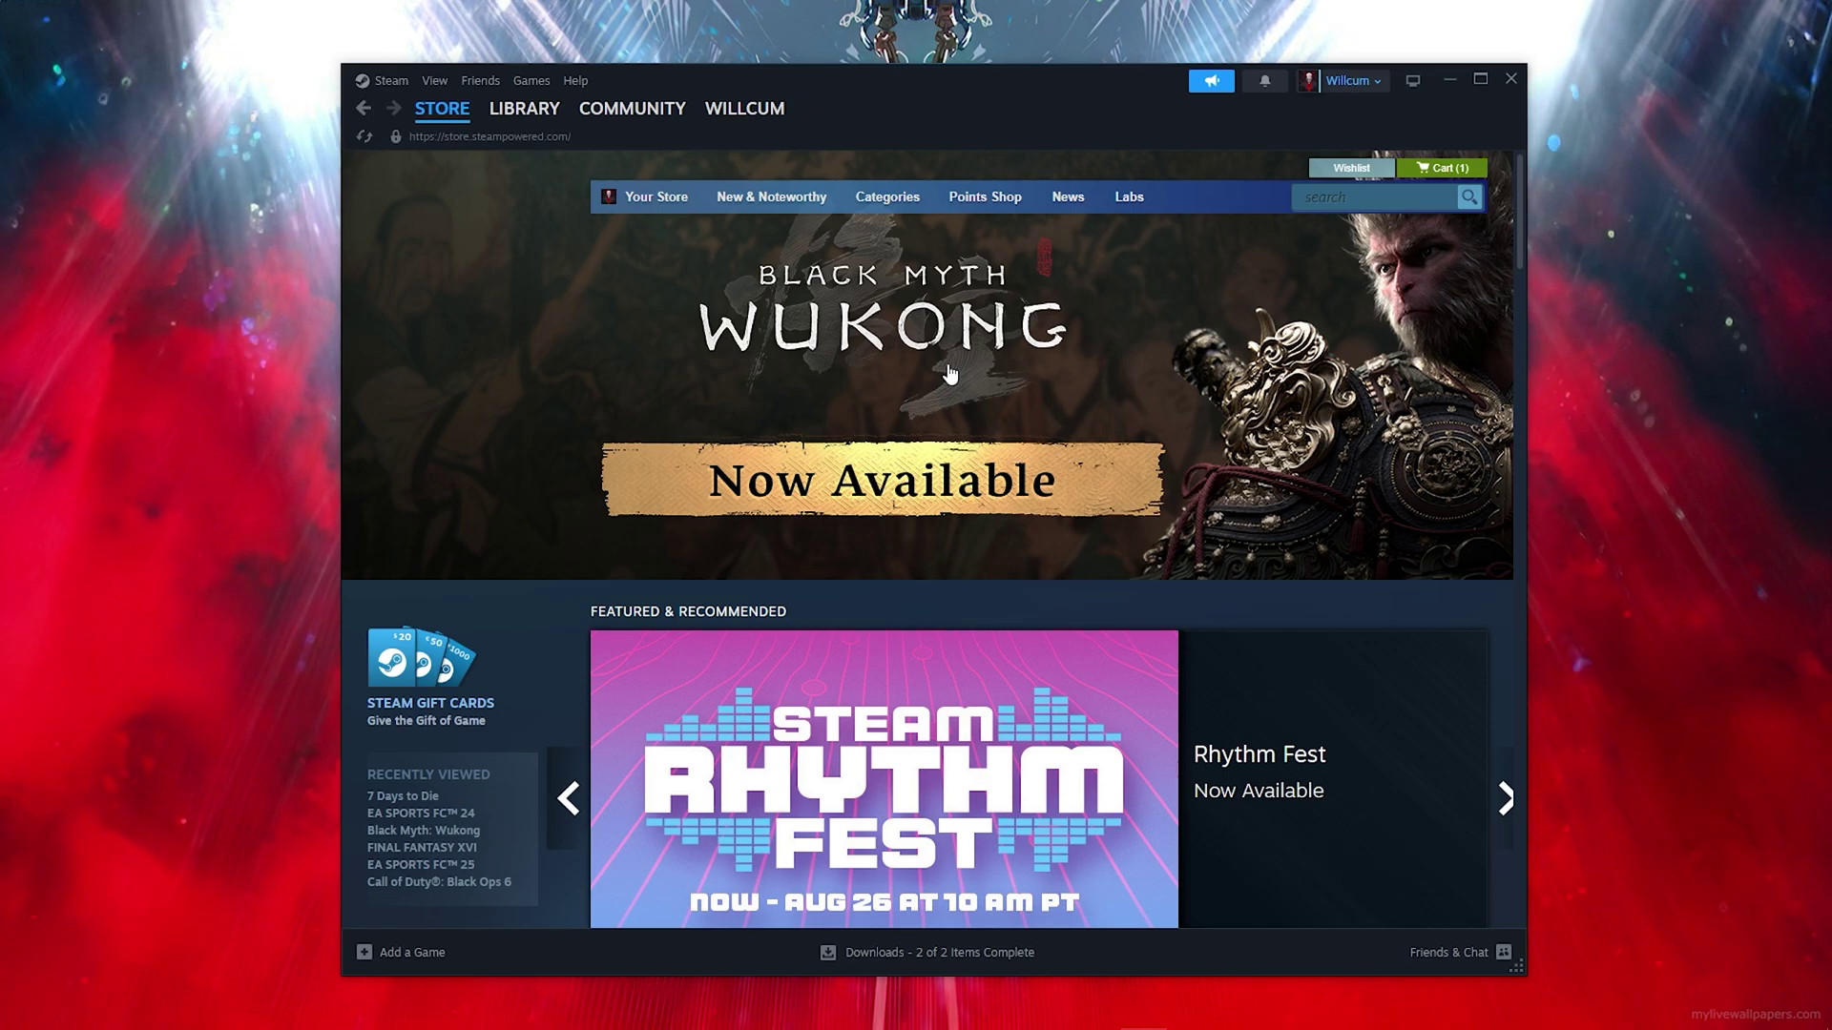
Go to the Black Myth: Wukong page from the featured store banner.
{"action": "left_click", "coordinate": [944, 340]}
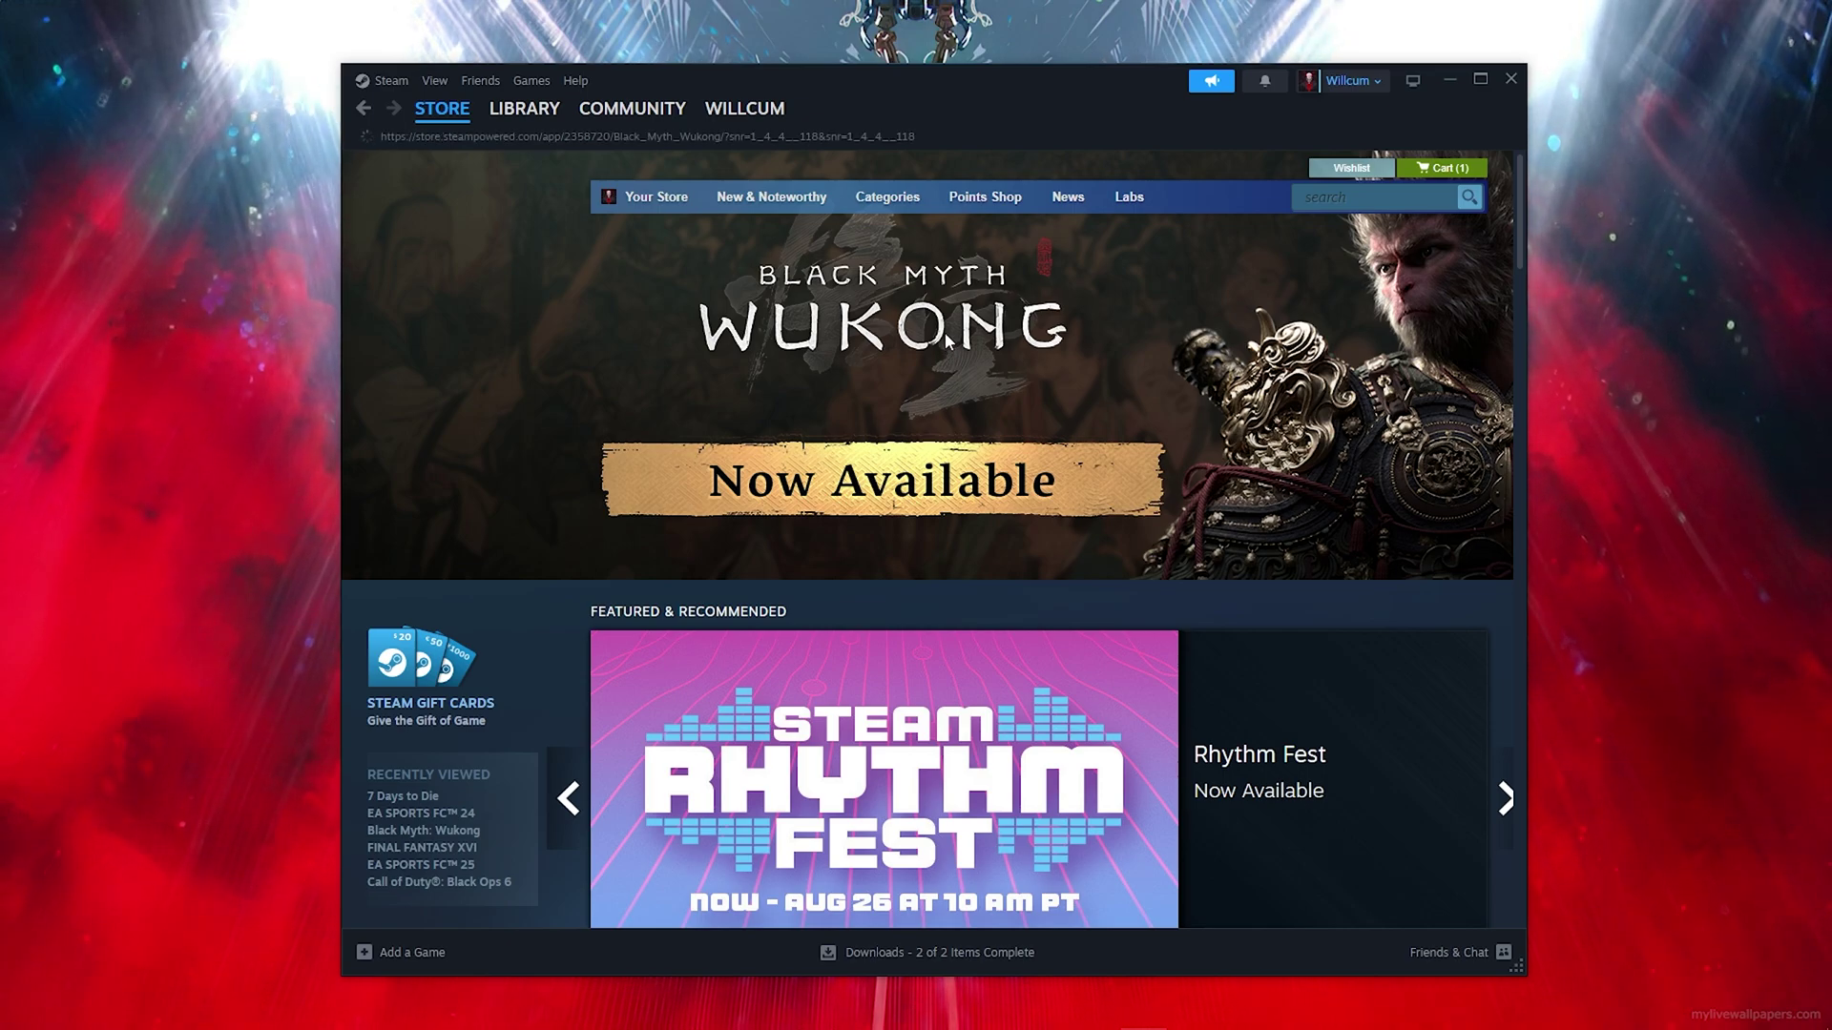